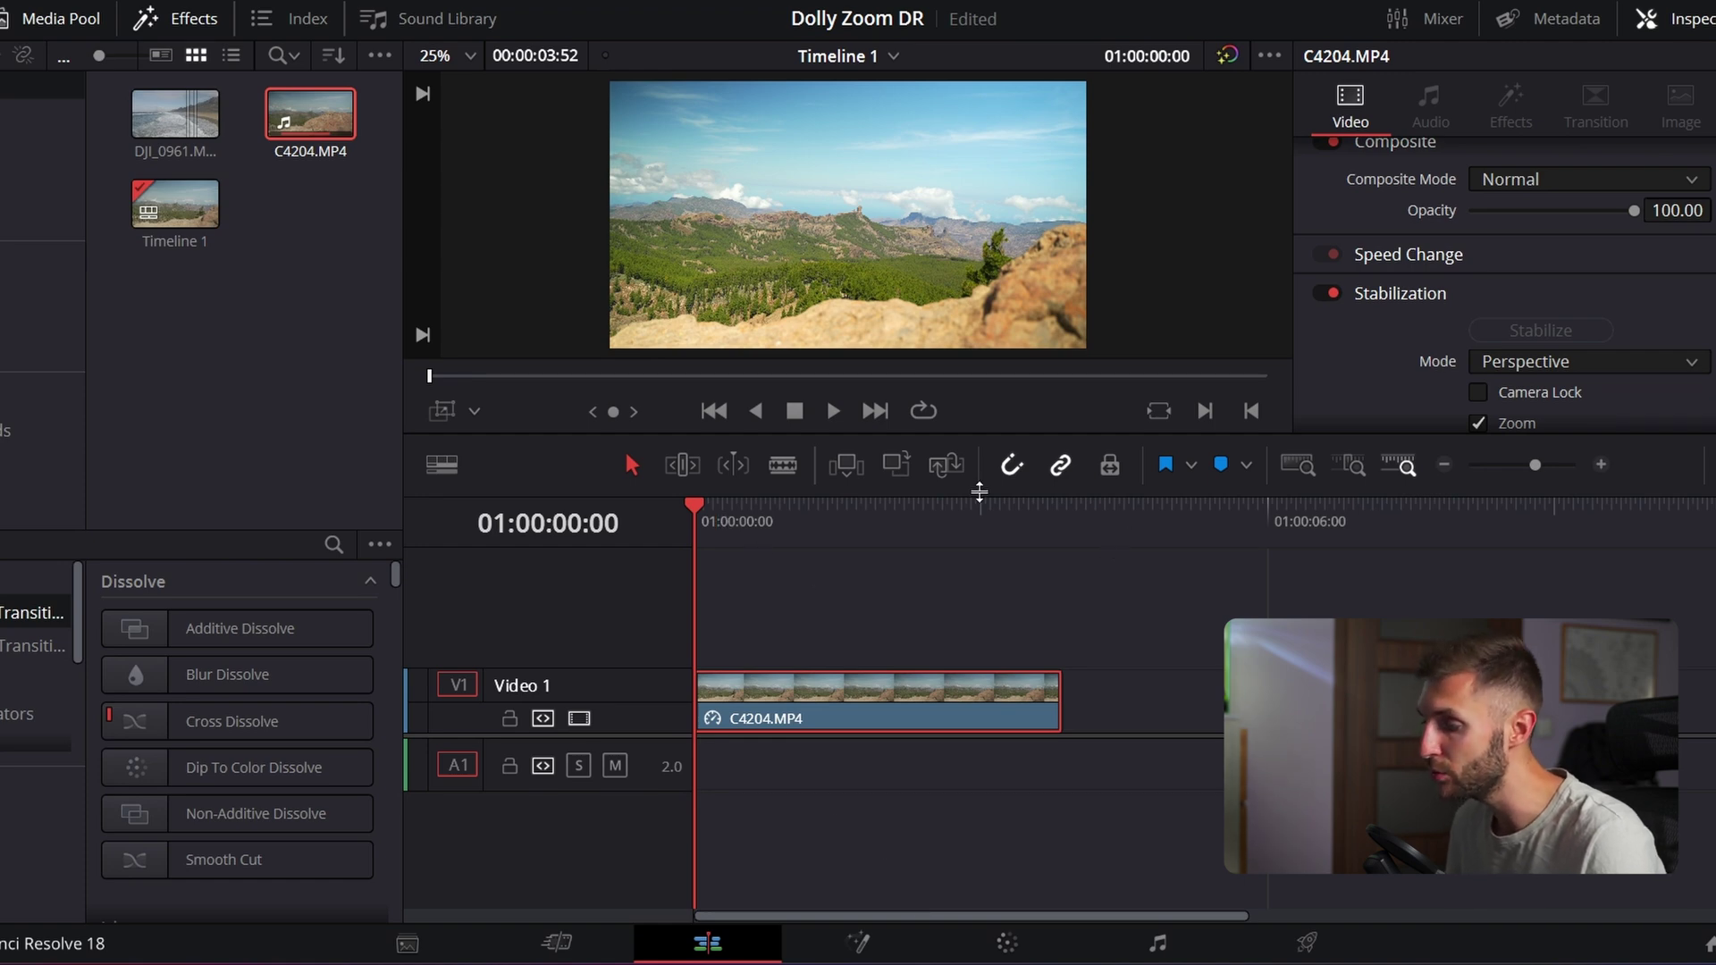
Turn on Dynamic Zoom for C4204.MP4 and play it from the start to preview the push-in
key(space)
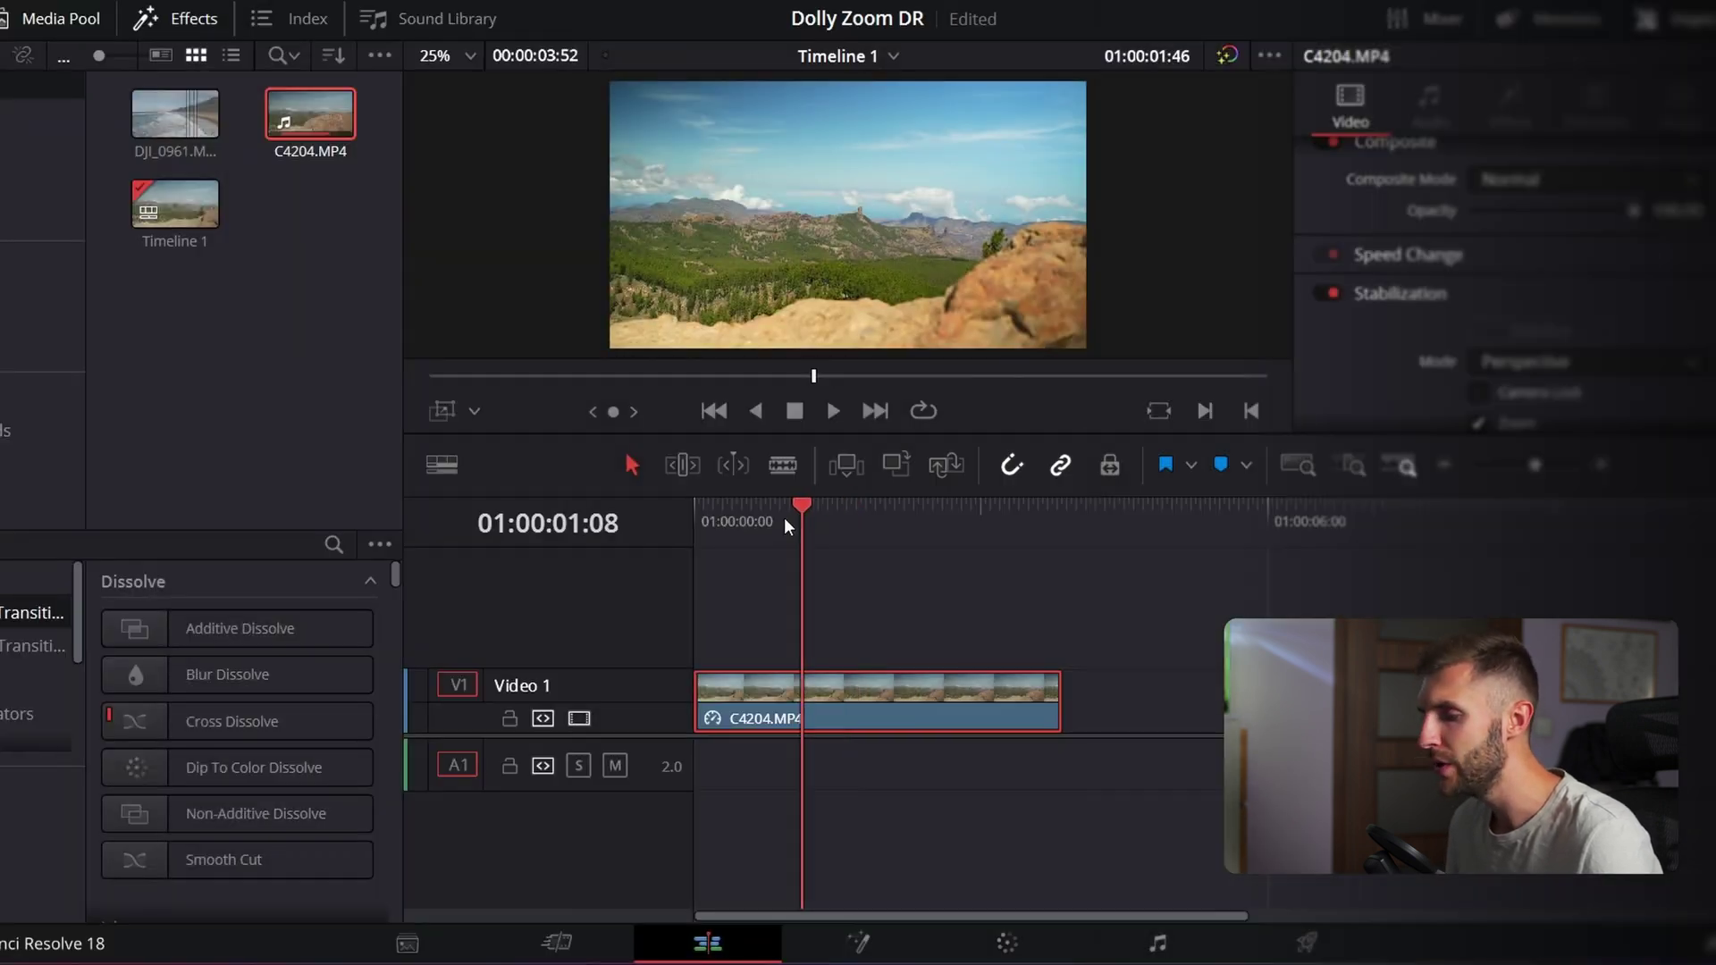
drag(784, 518, 674, 513)
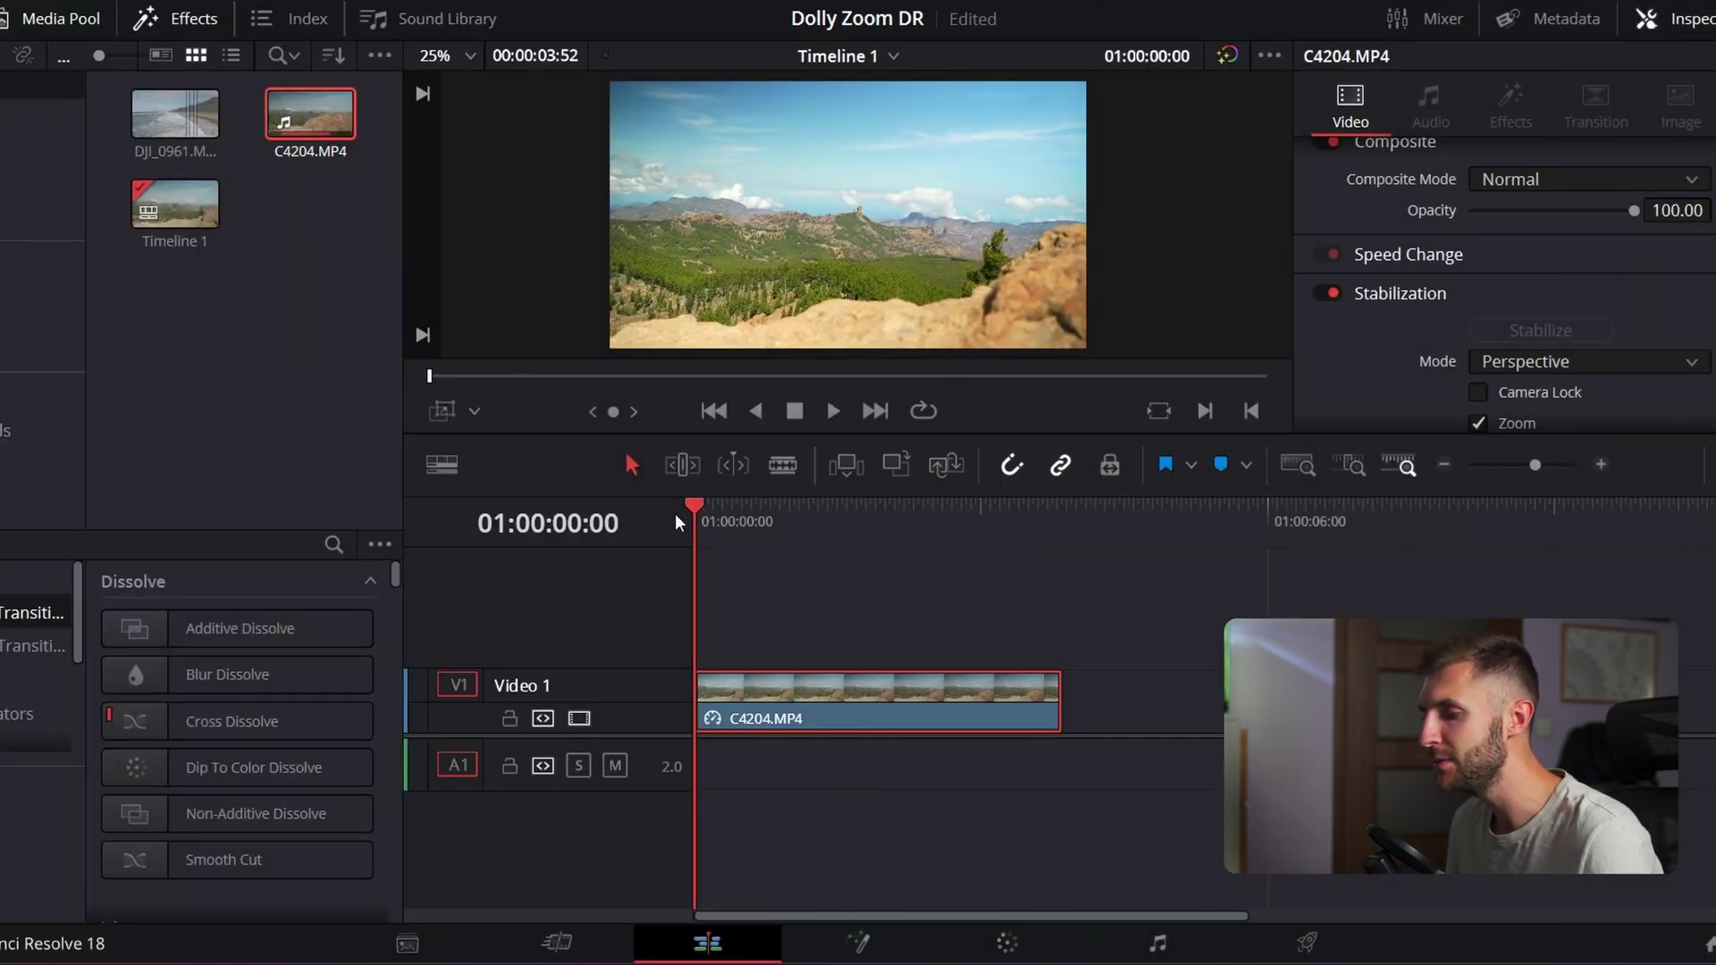
scroll(1408, 286, up, 3)
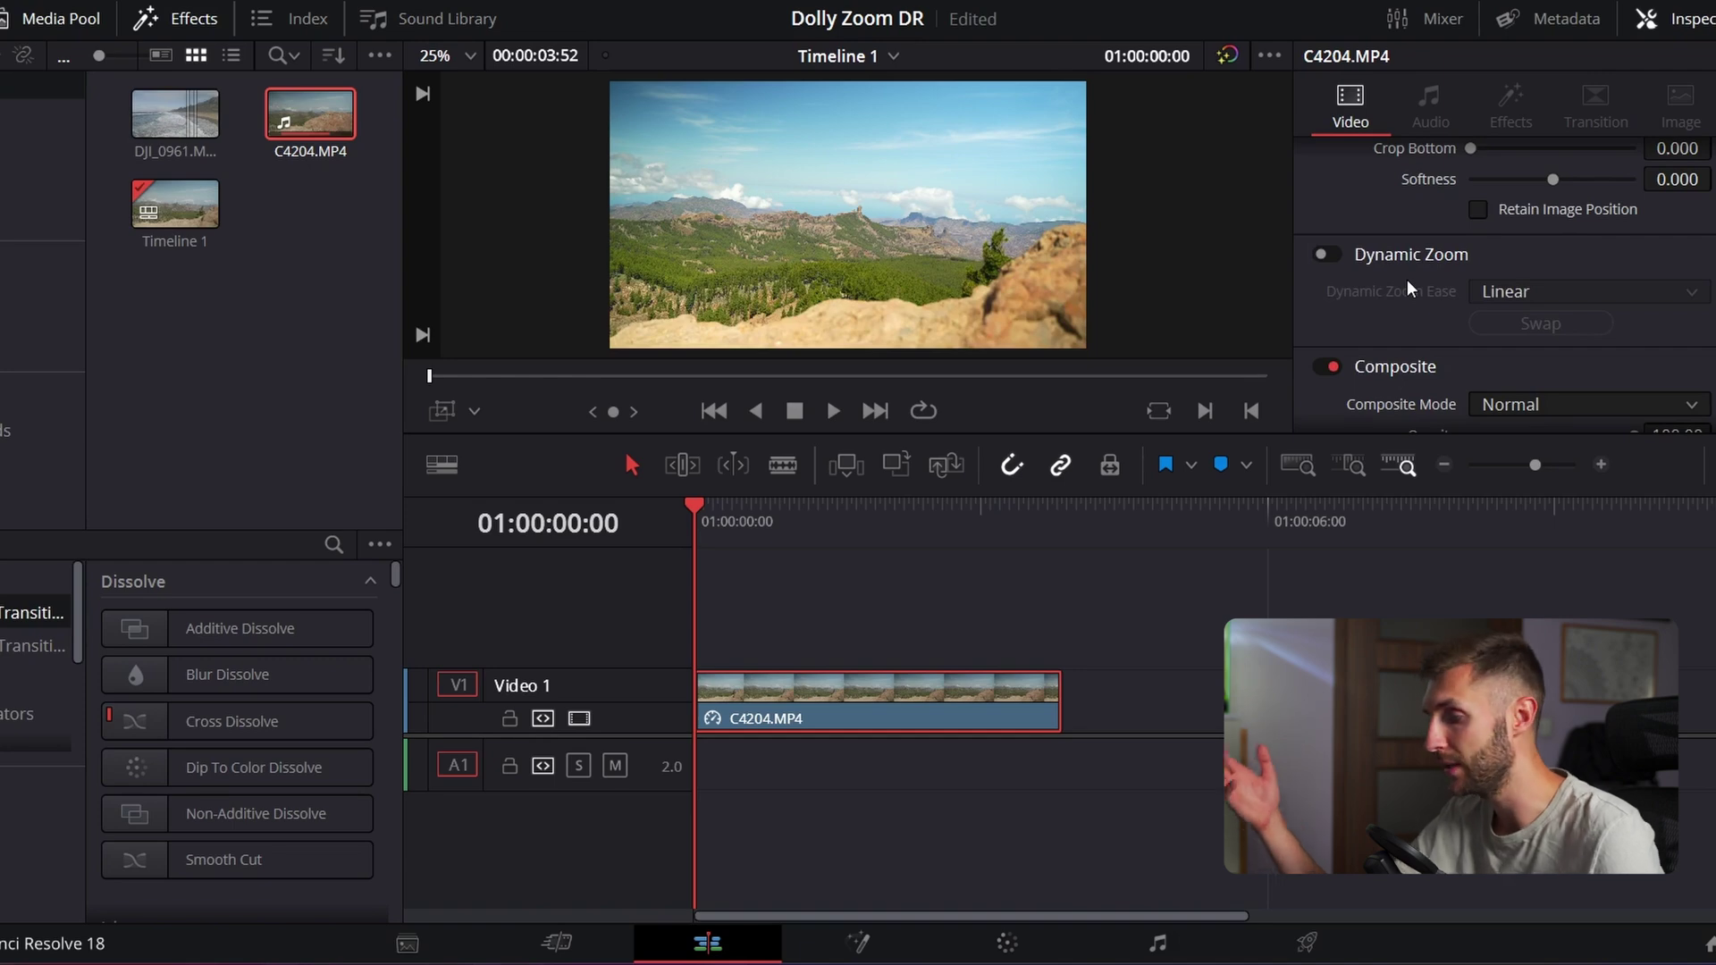
click(1326, 256)
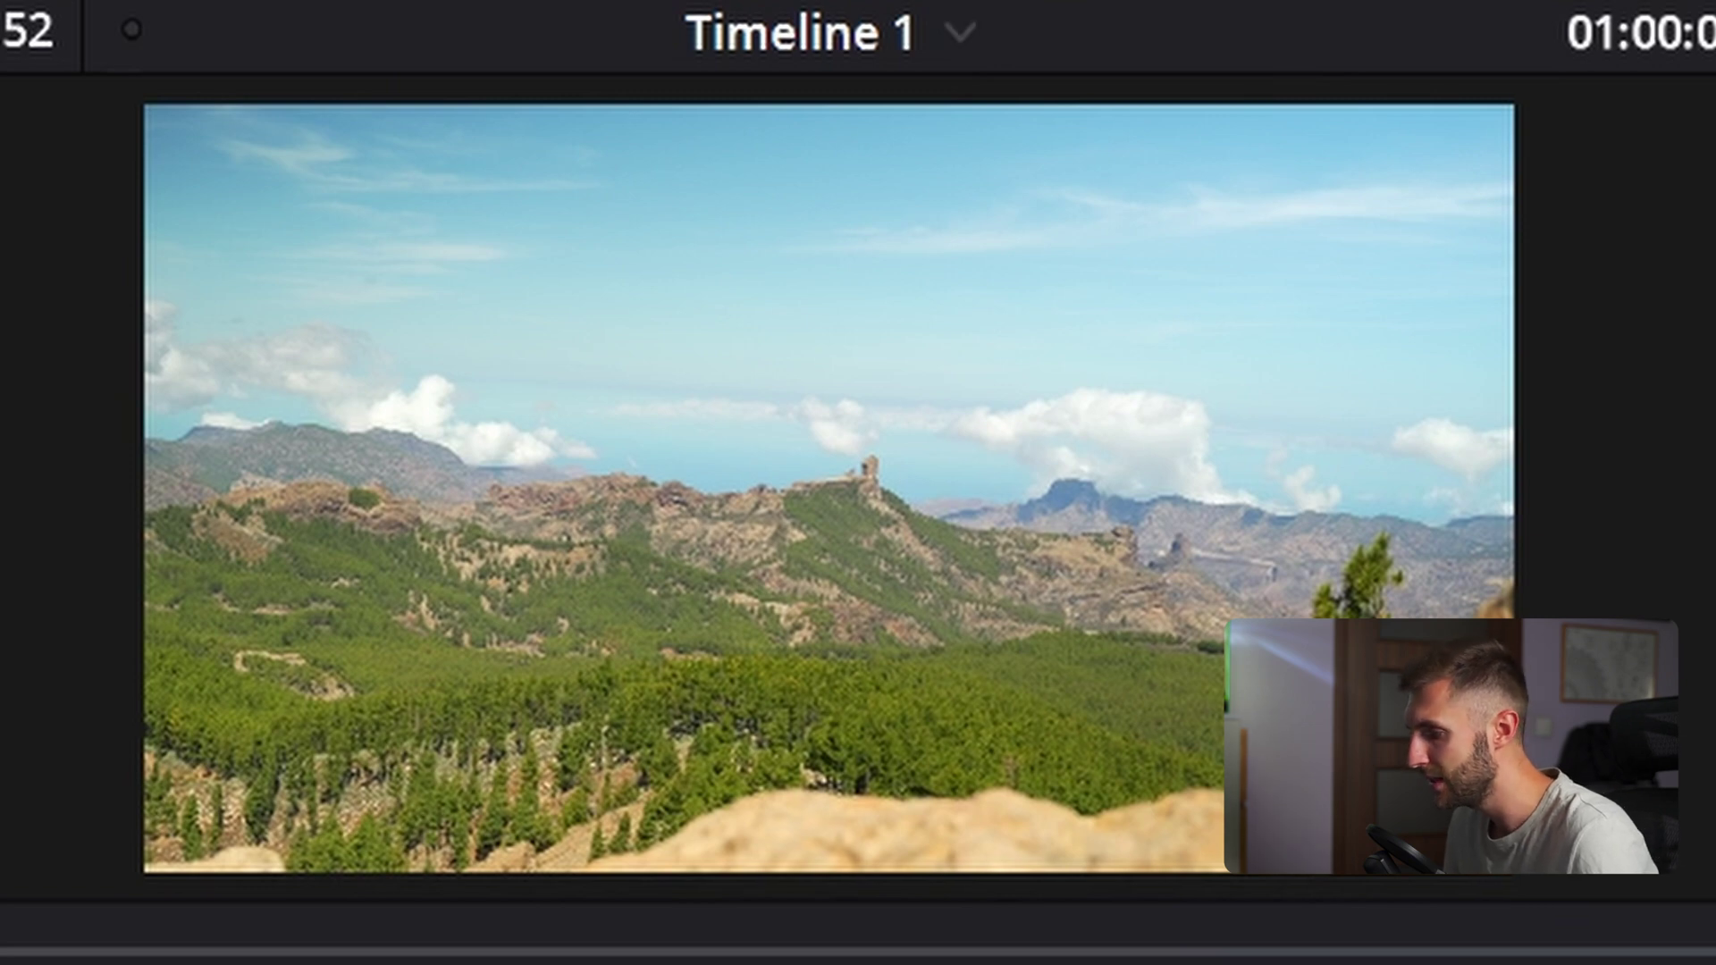
key(space)
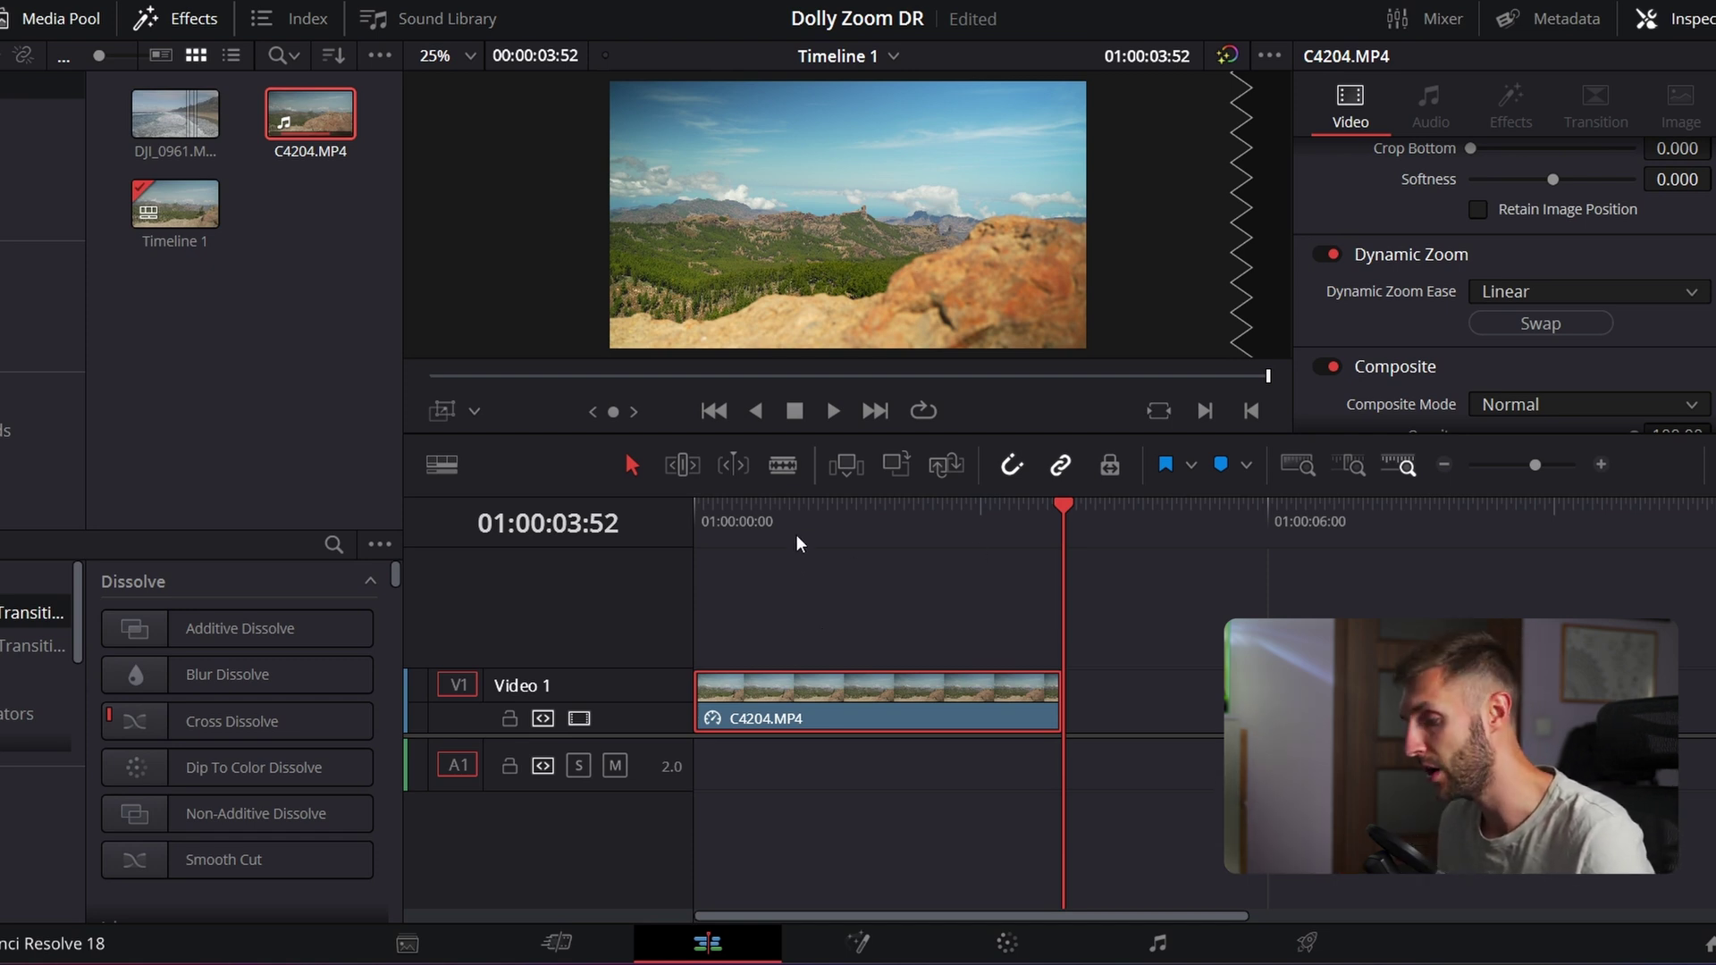
Swap the Dynamic Zoom direction and replay the clip from the start to check it
click(694, 532)
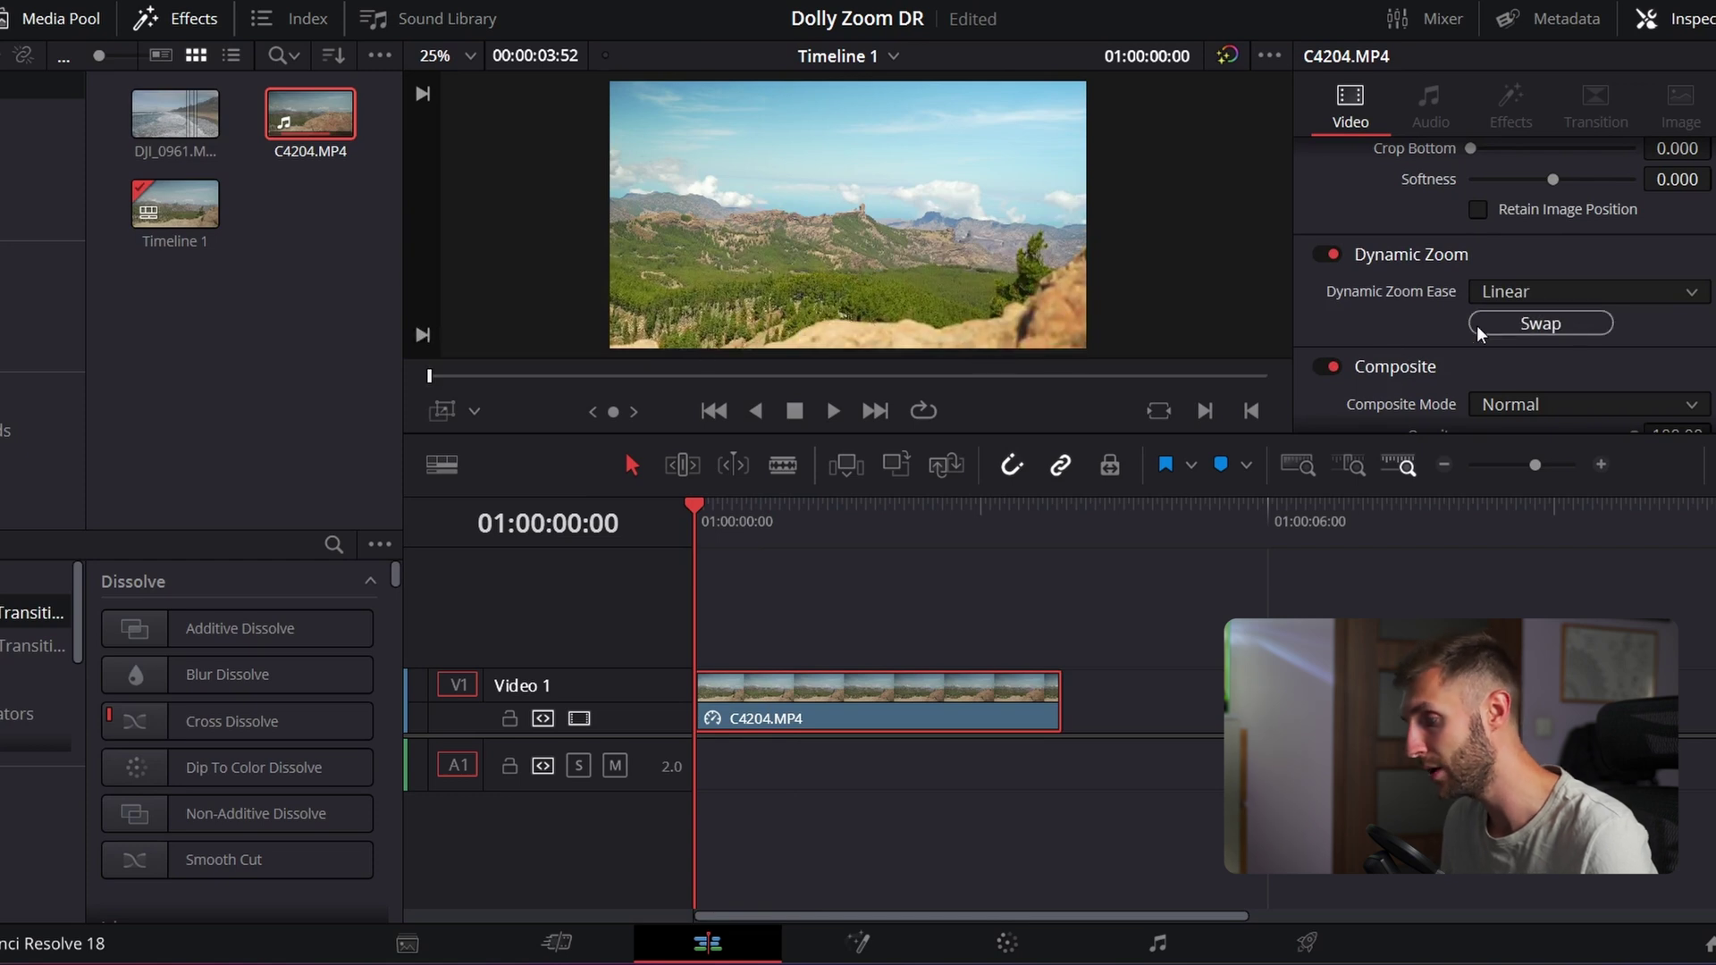
click(1513, 327)
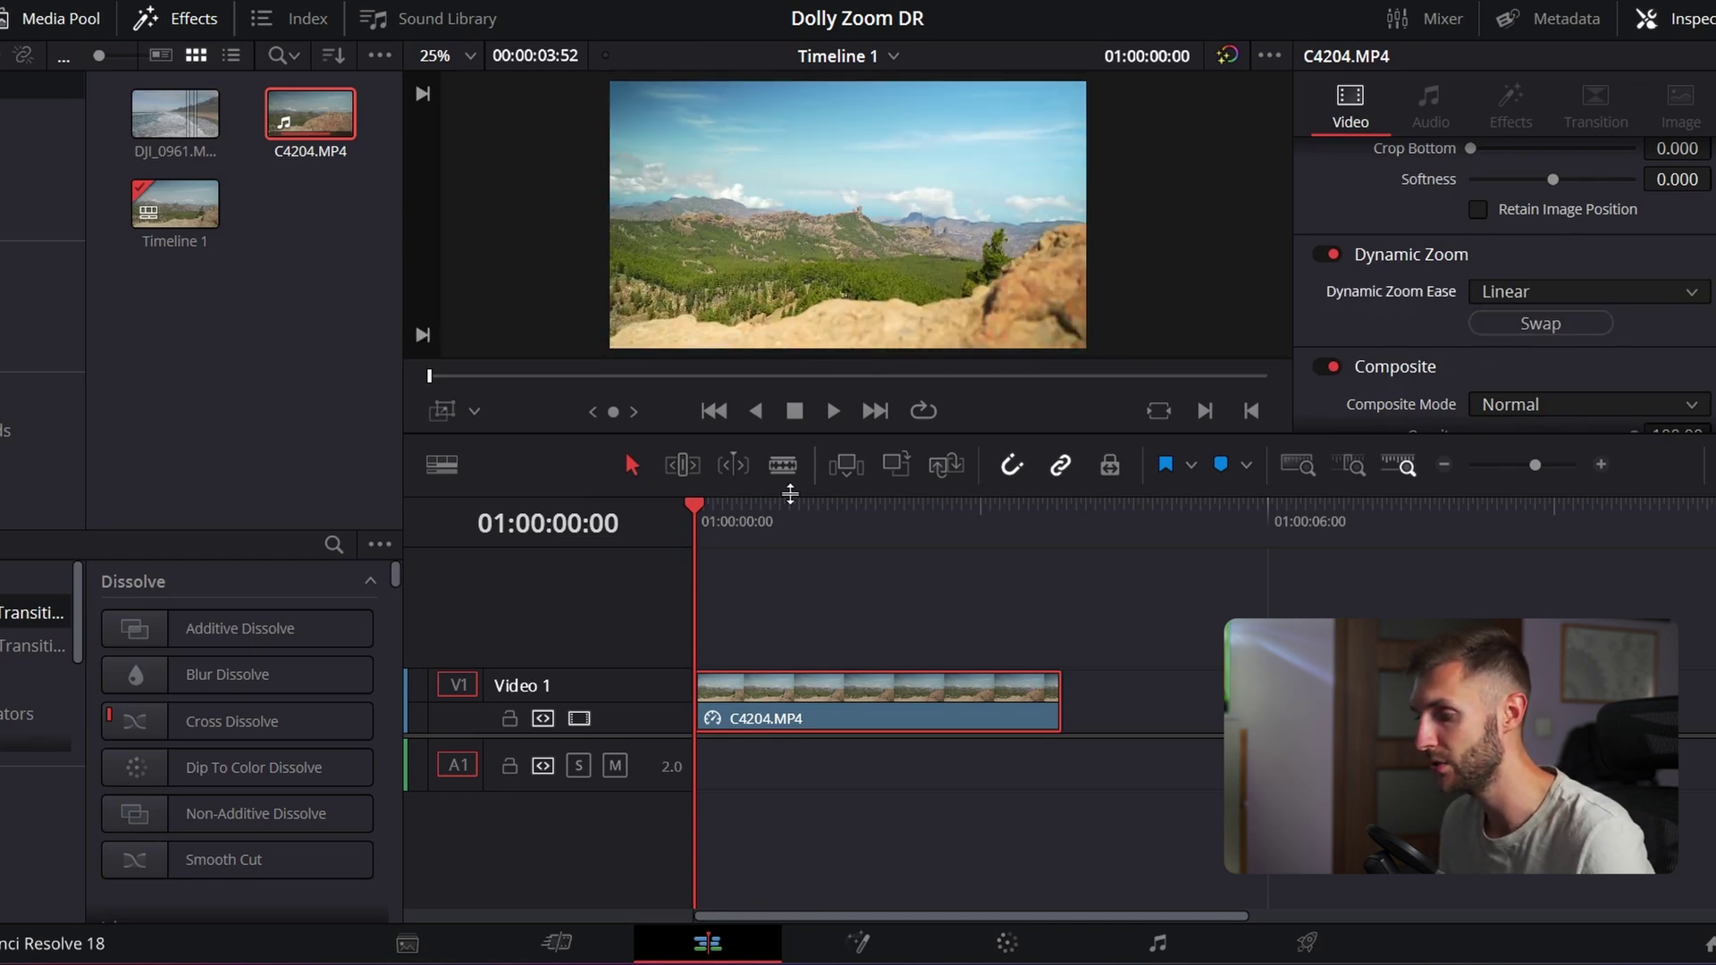
key(space)
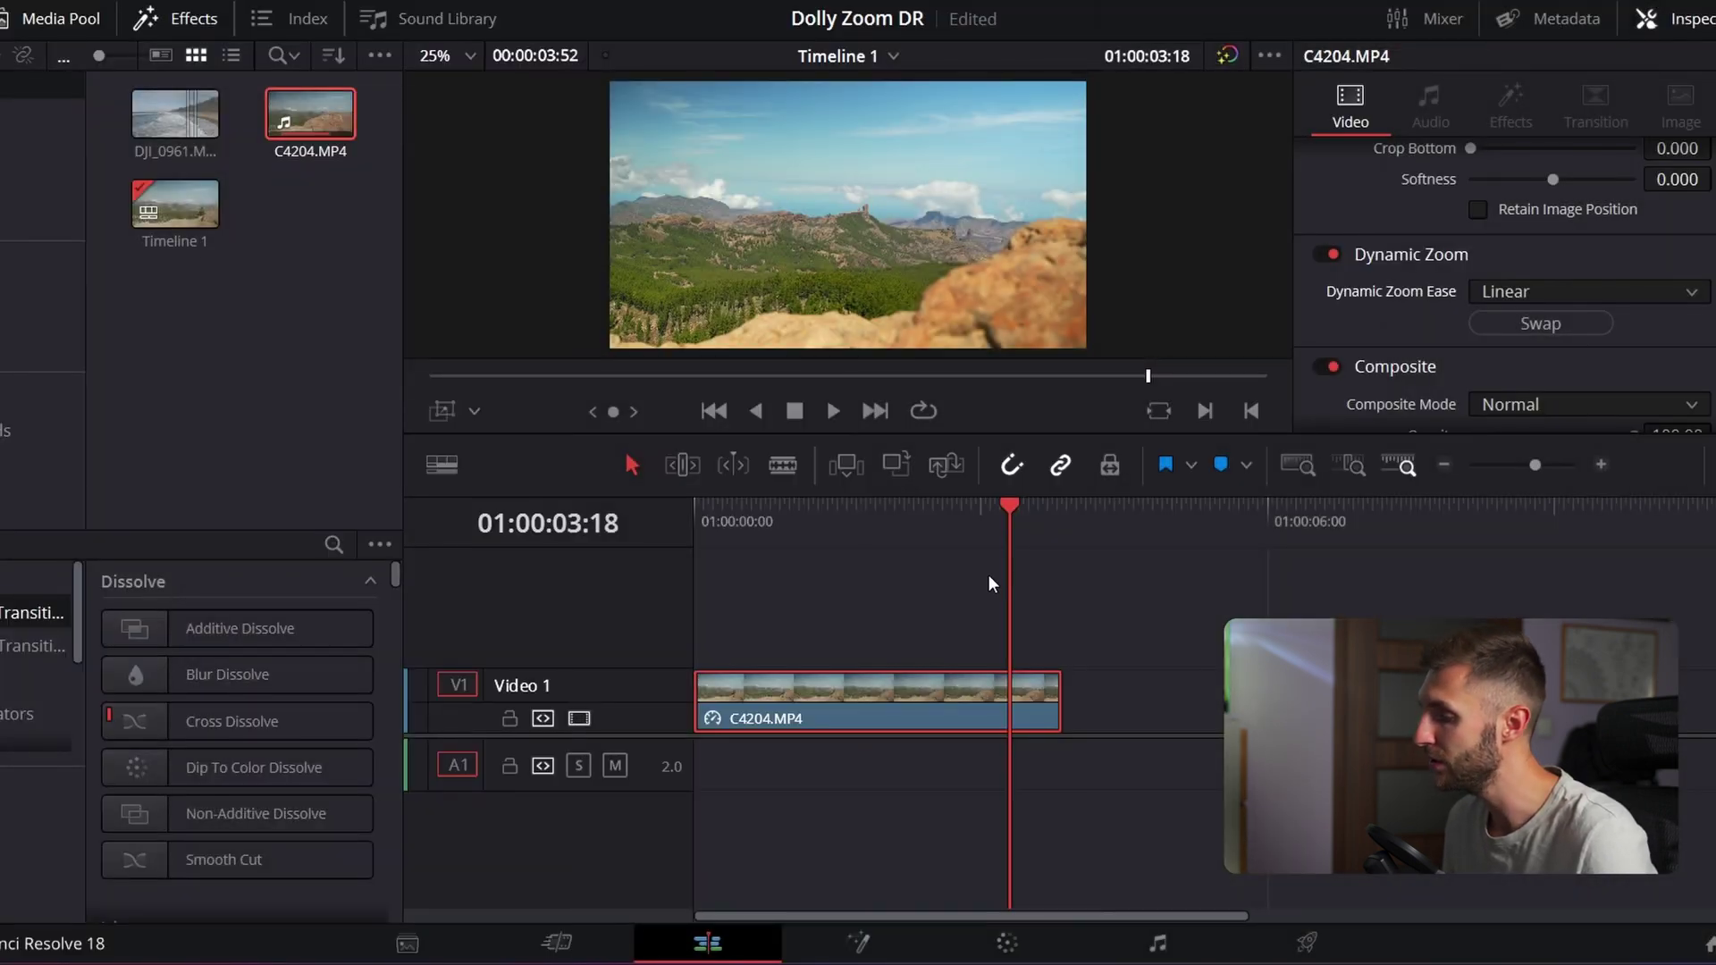
key(Home)
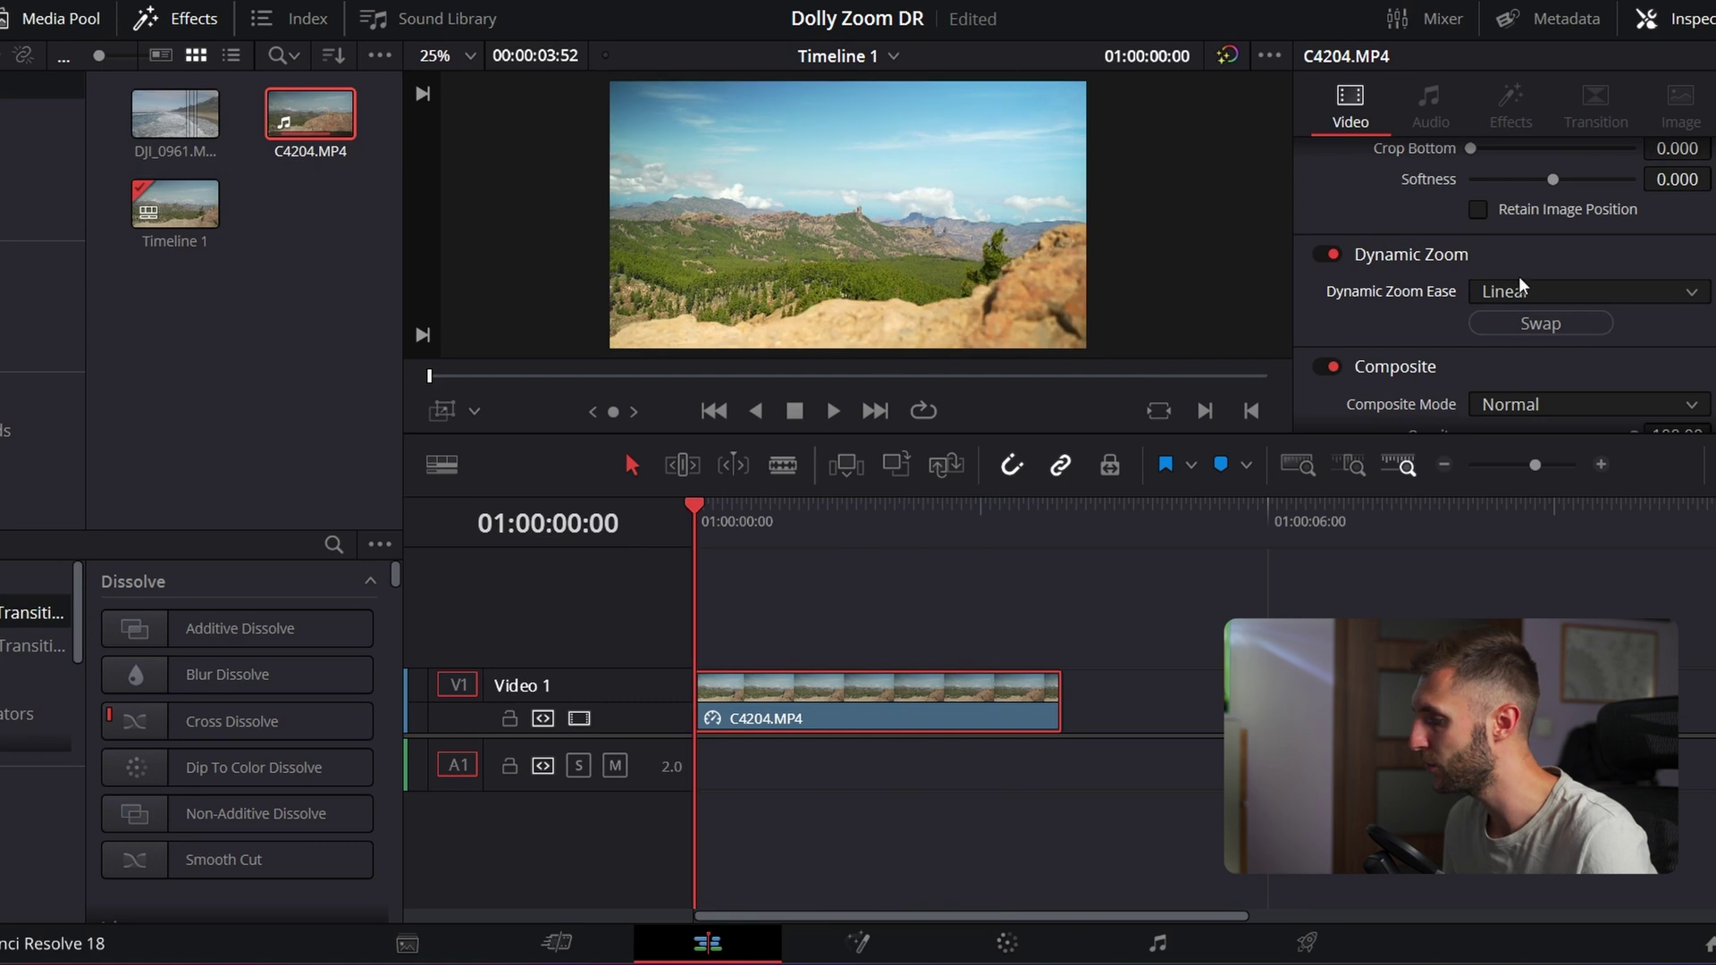
Set Dynamic Zoom Ease to Ease In and Out and preview the eased zoom
click(1519, 284)
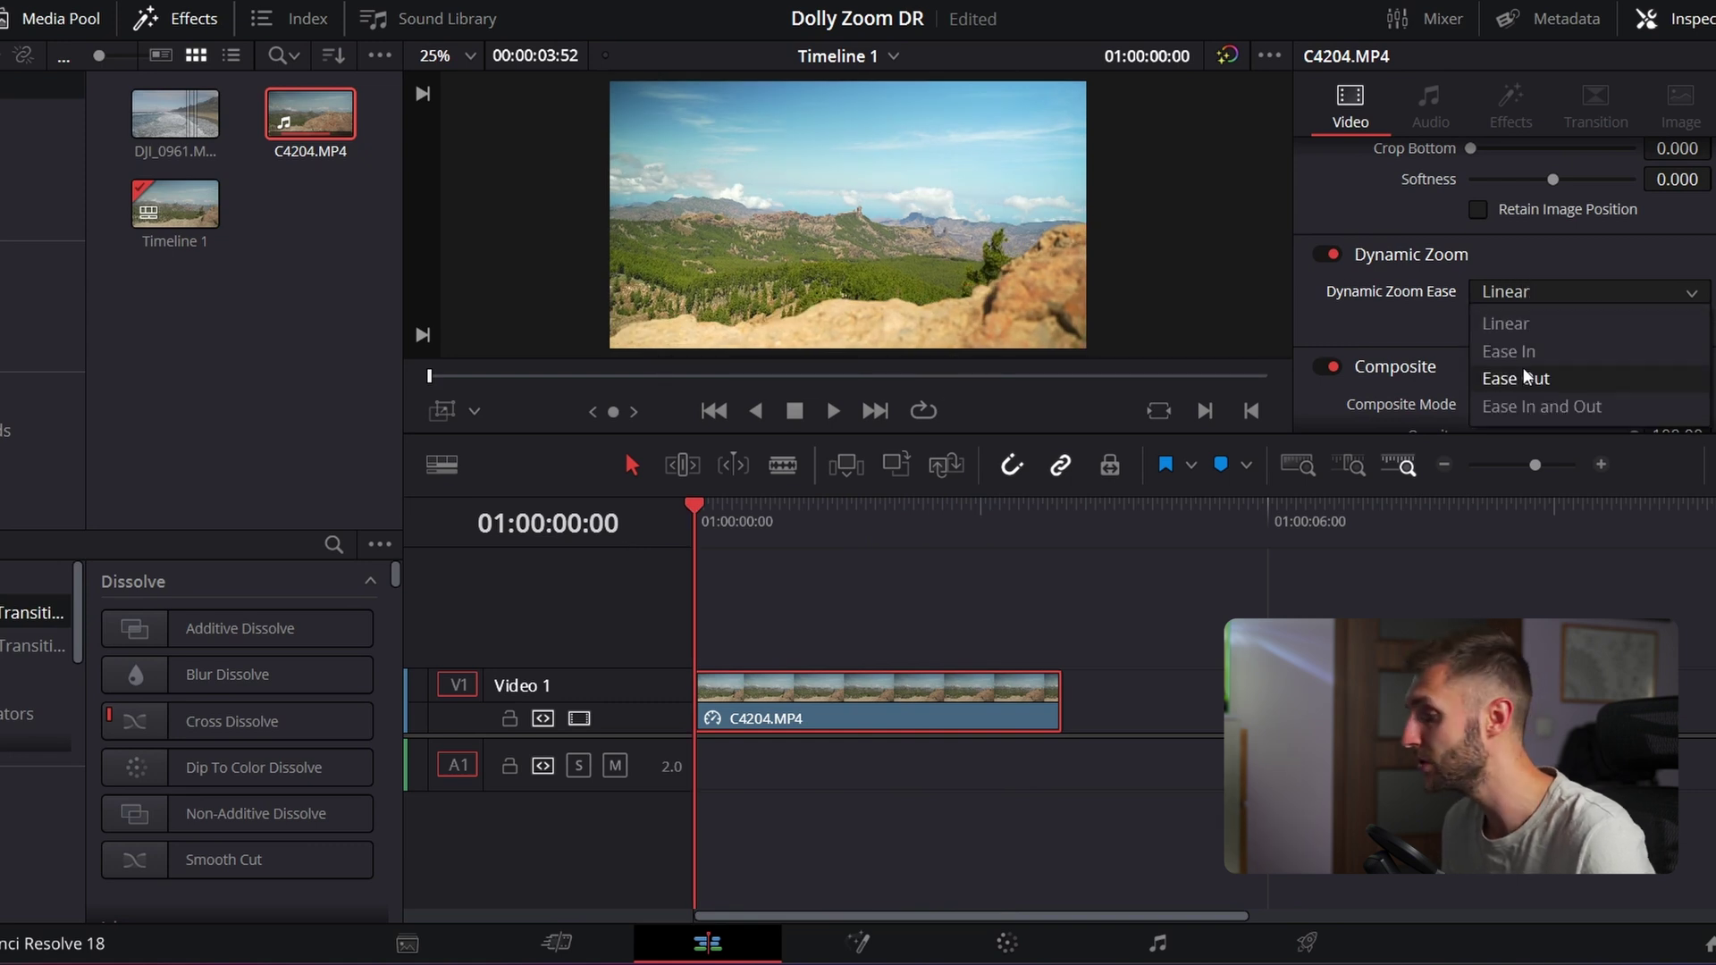
click(1552, 406)
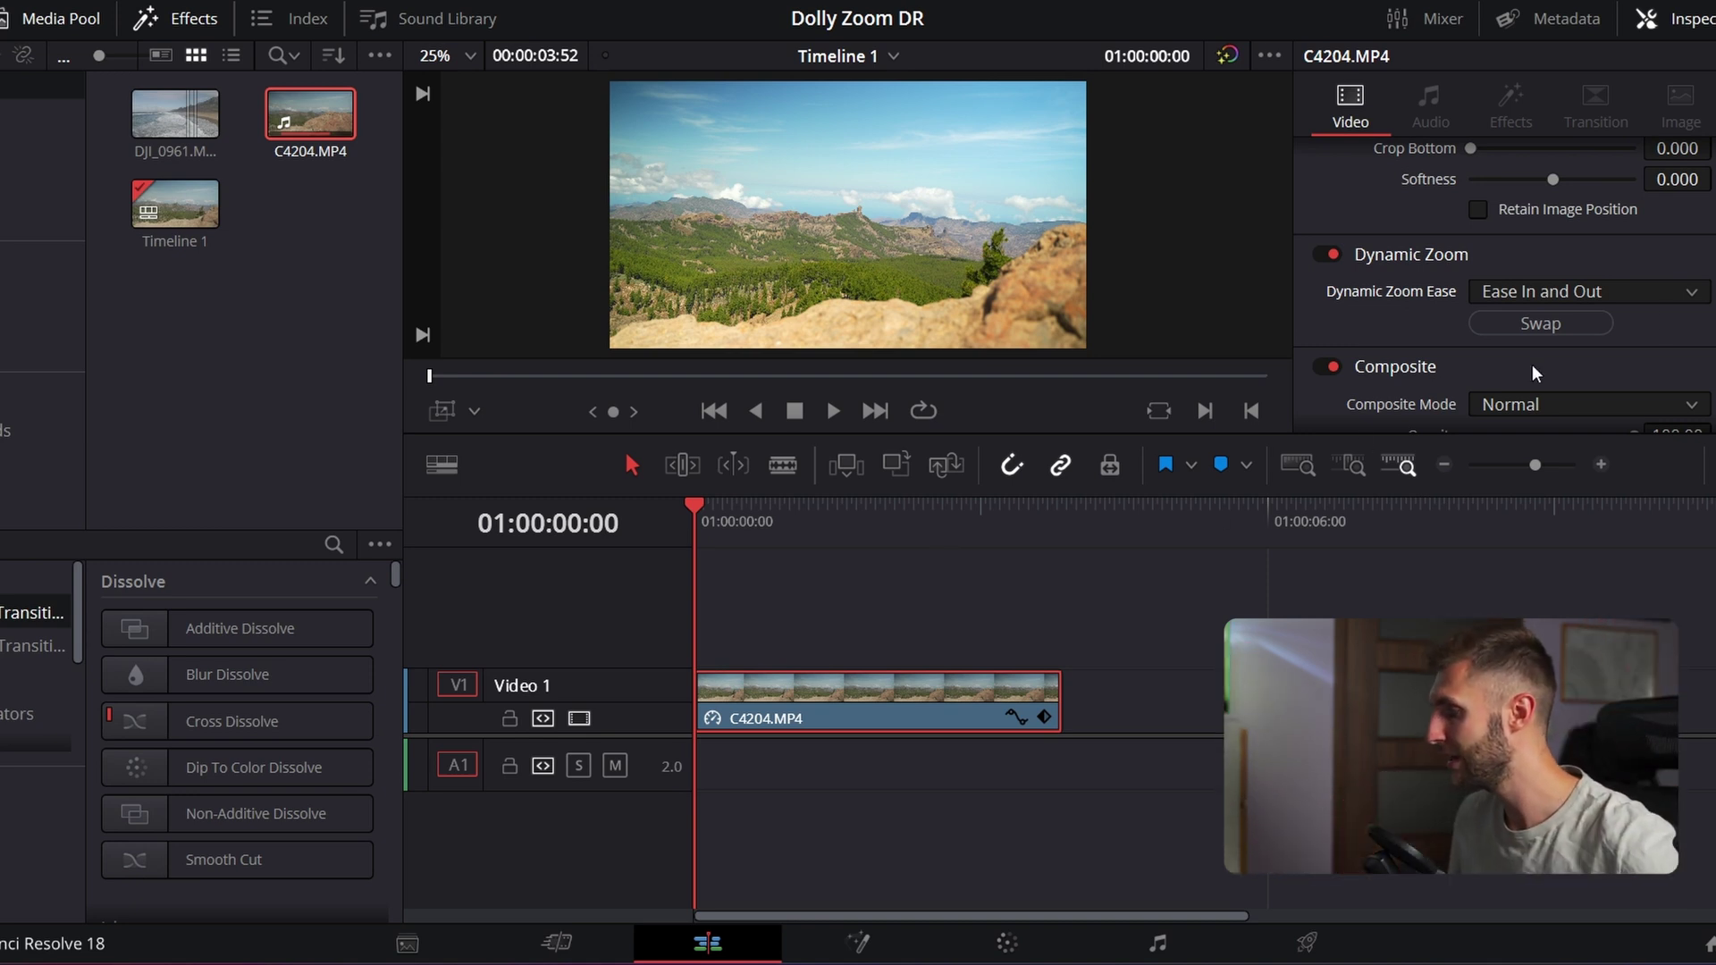
key(space)
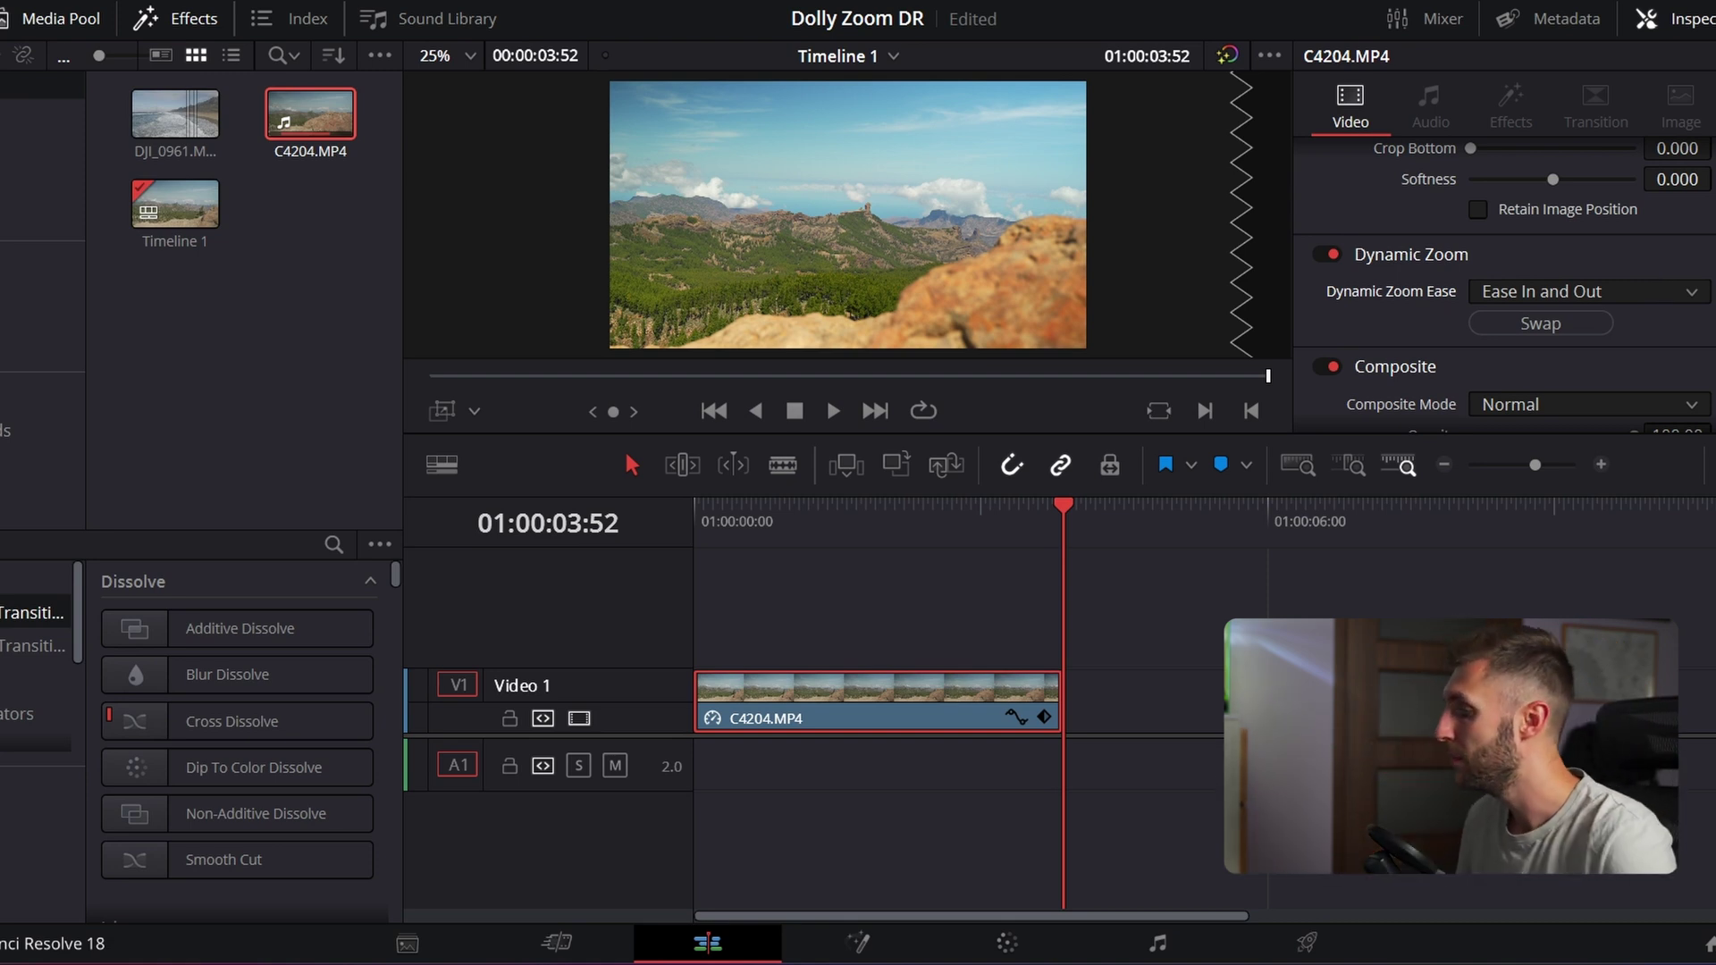
Set Dynamic Zoom Ease back to Linear and replay the clip, stopping at 01:00:02:20
click(1694, 292)
click(1611, 317)
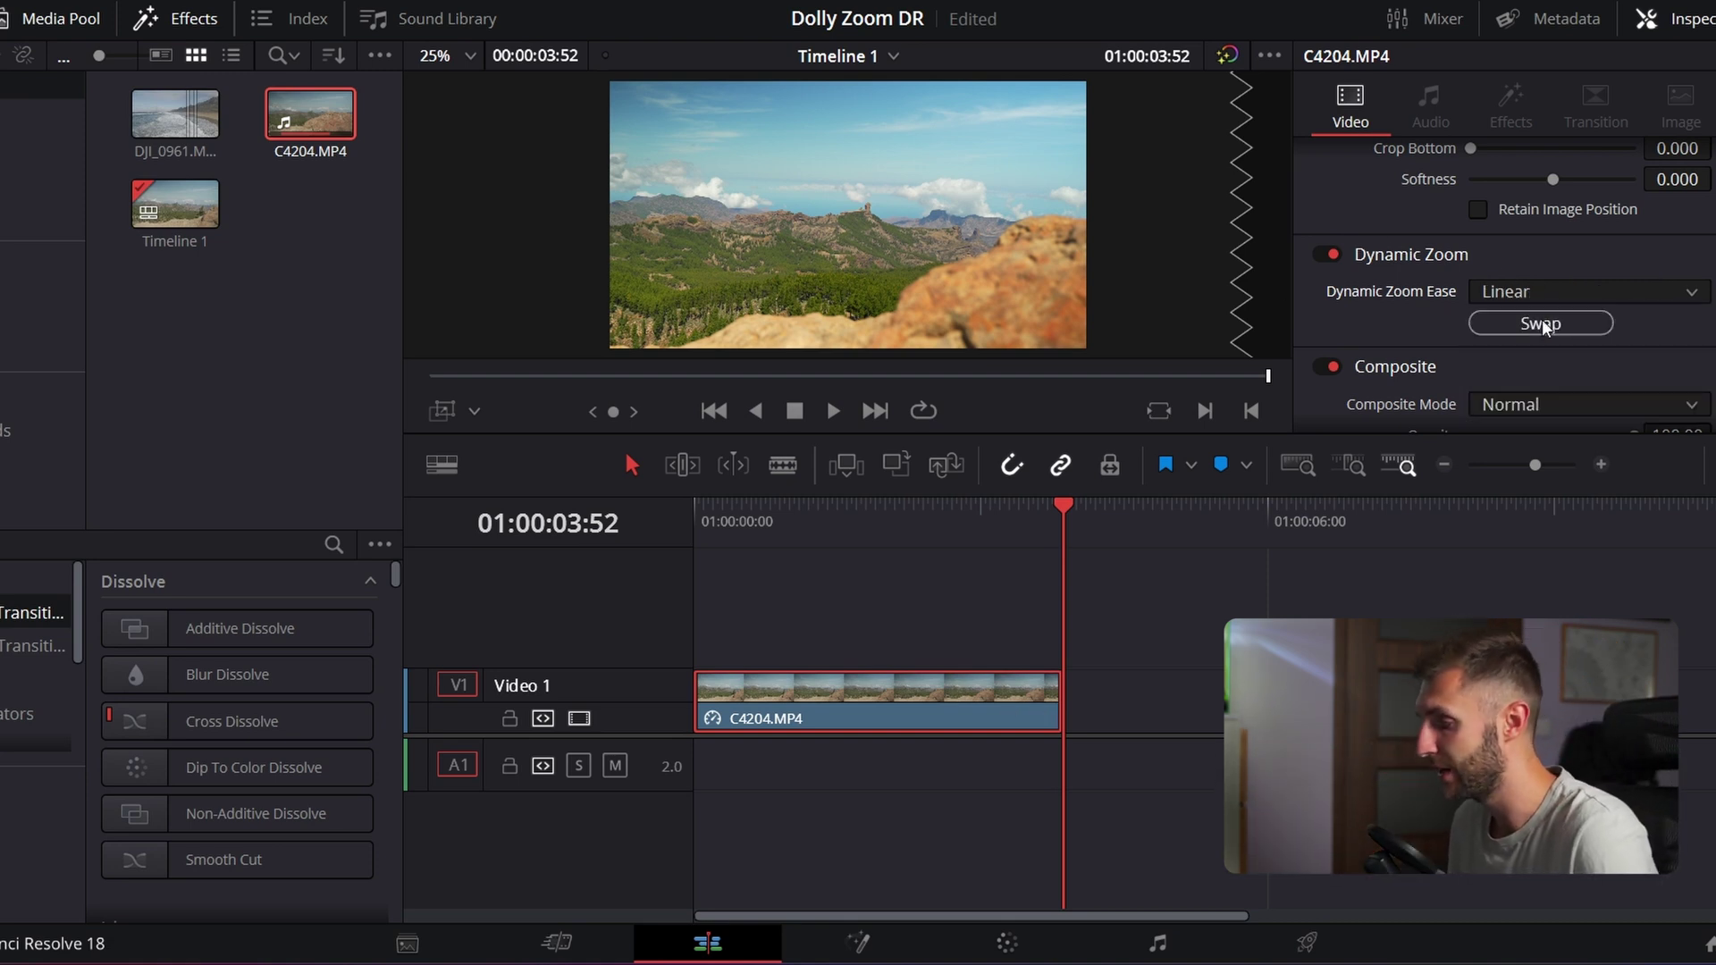
key(Home)
click(834, 411)
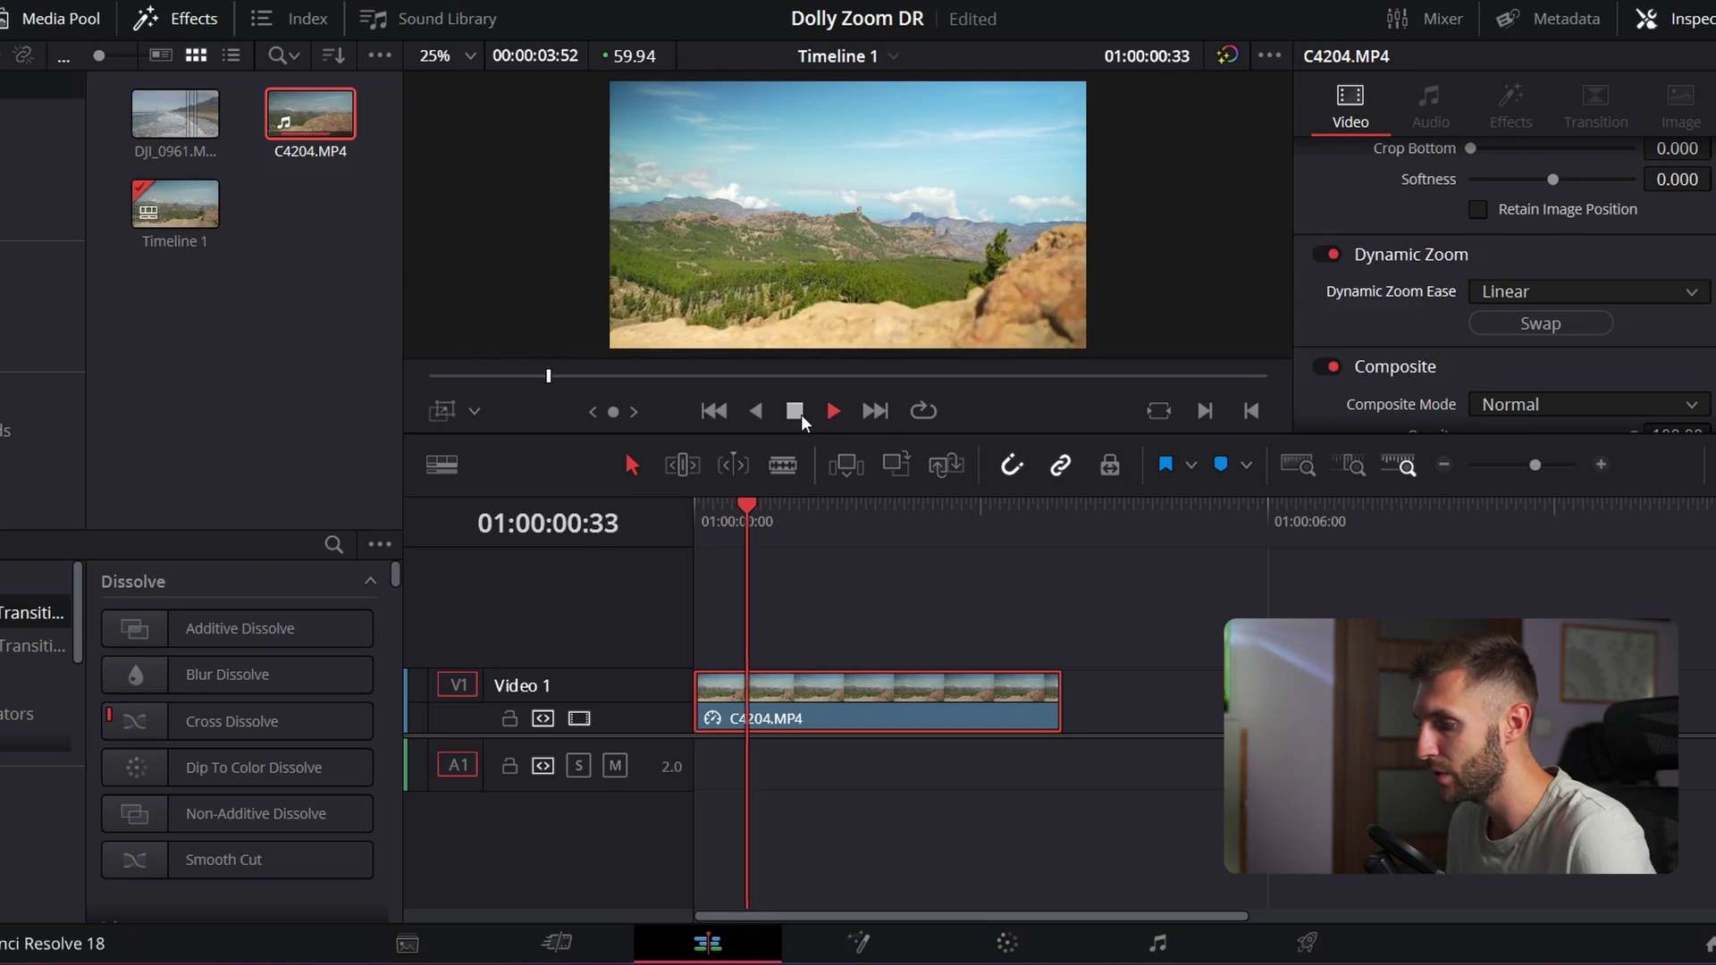
click(800, 415)
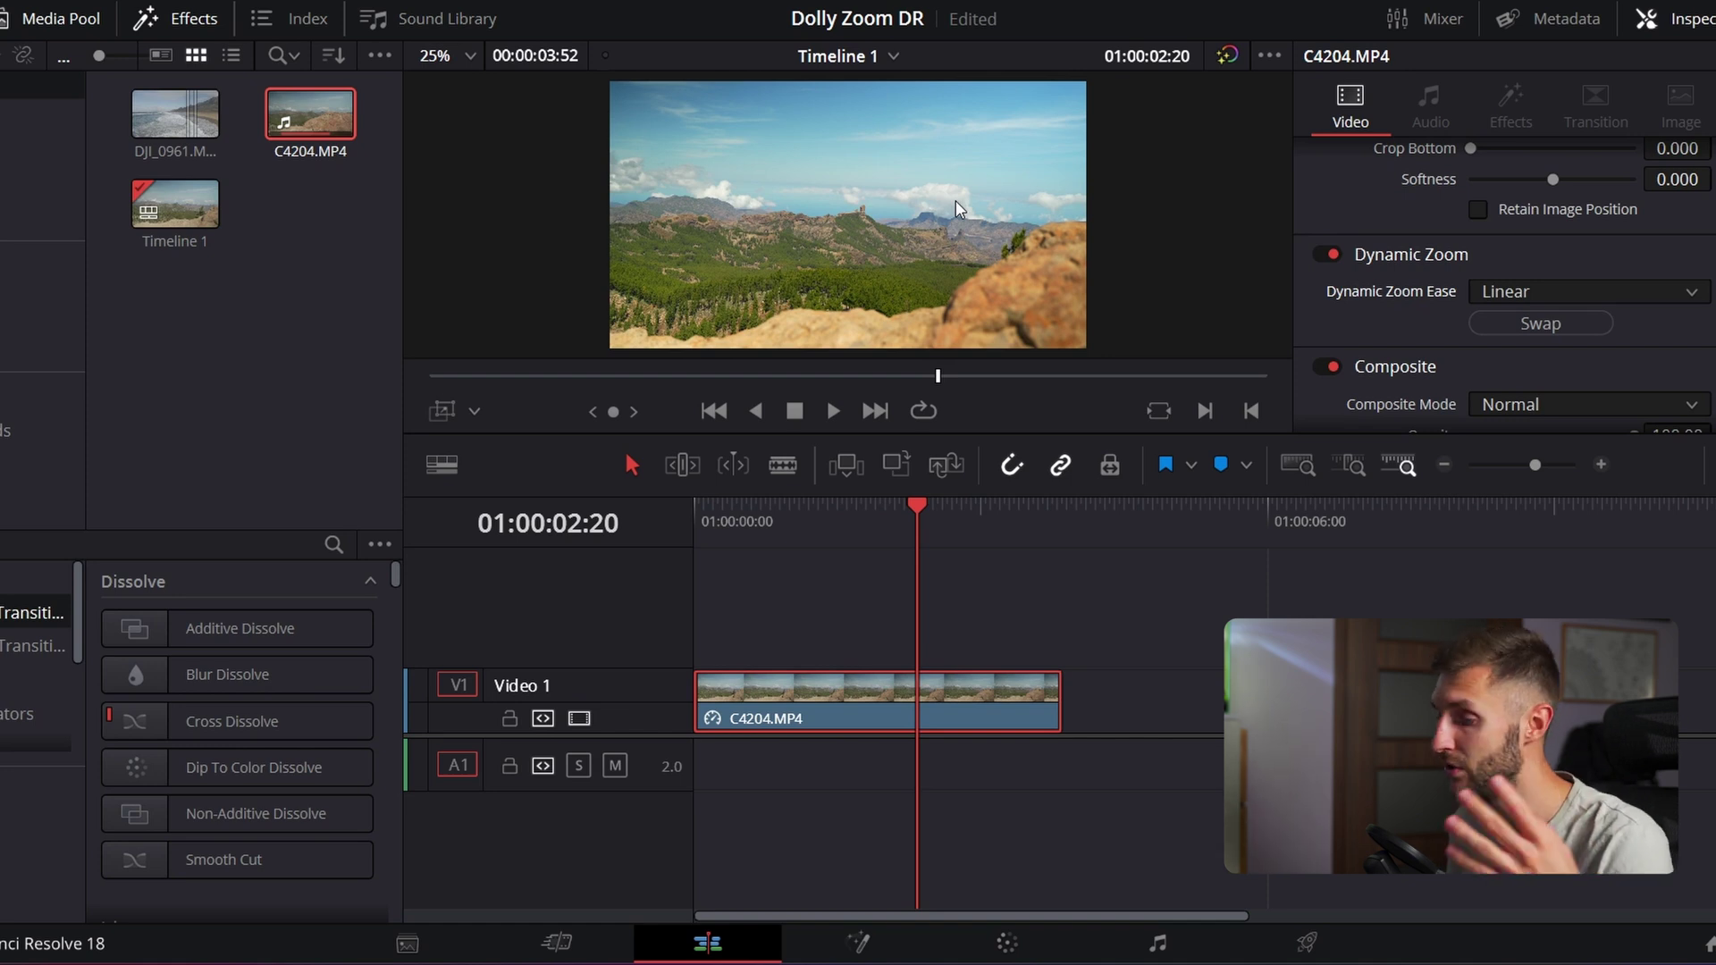
Switch the viewer overlay to Dynamic Zoom, toggle the boxes on and off, leaving them hidden
click(475, 409)
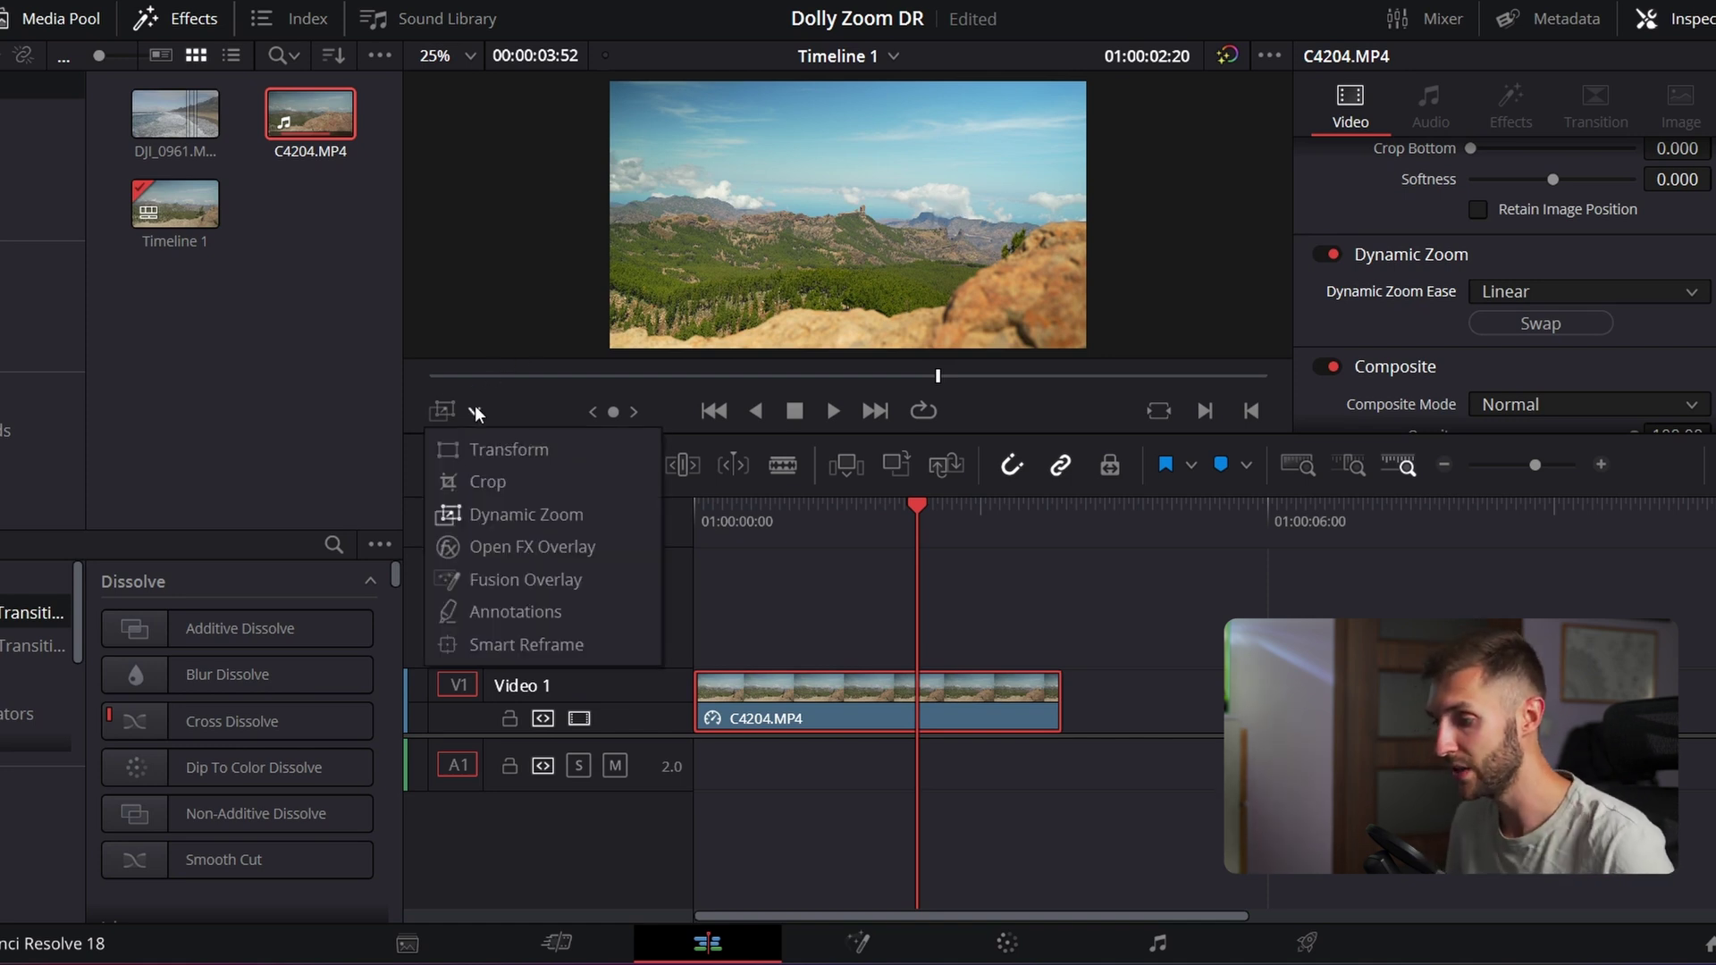
click(505, 451)
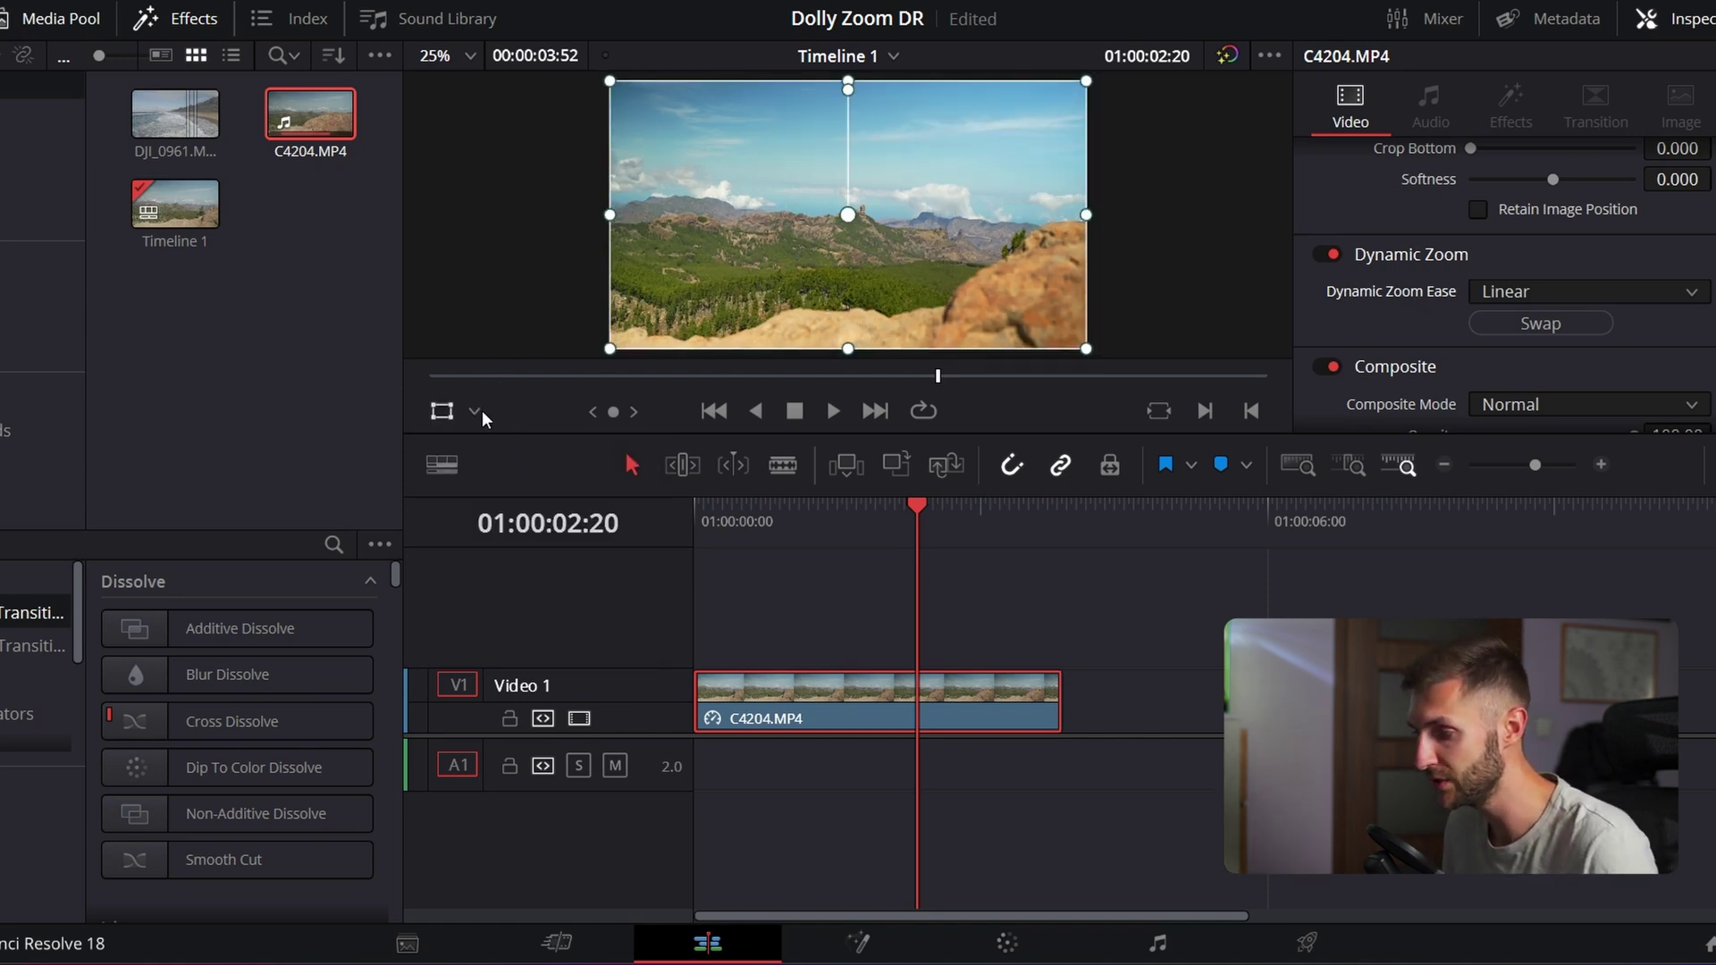
click(472, 412)
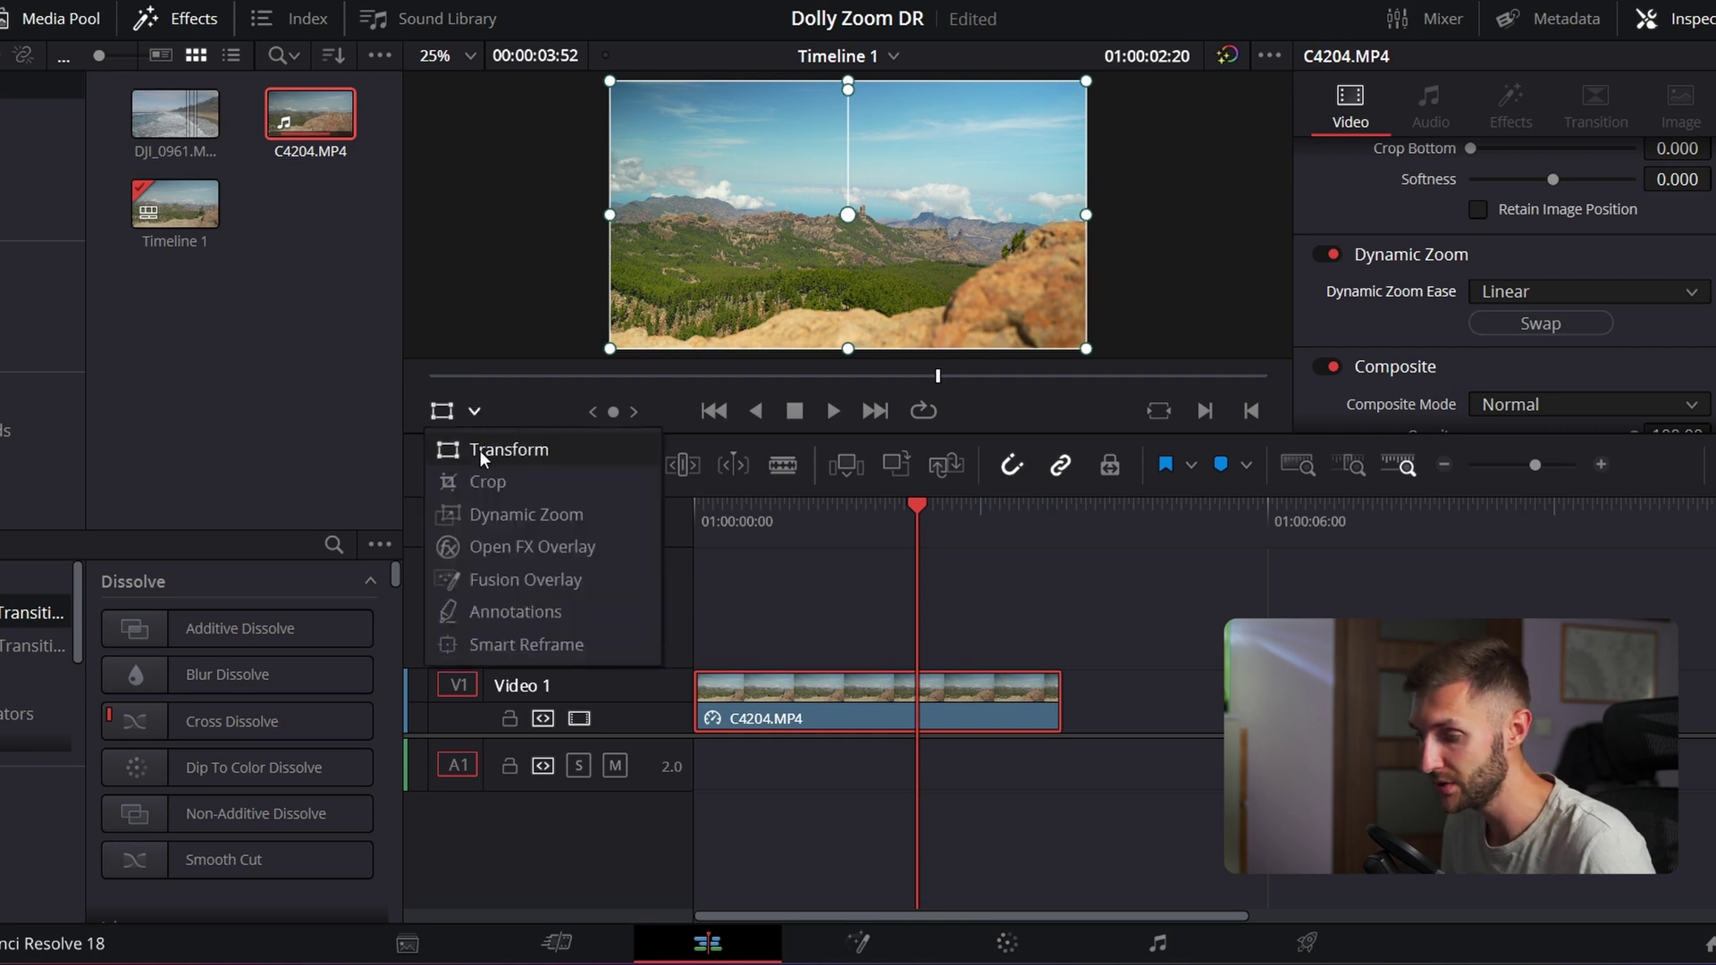
click(490, 511)
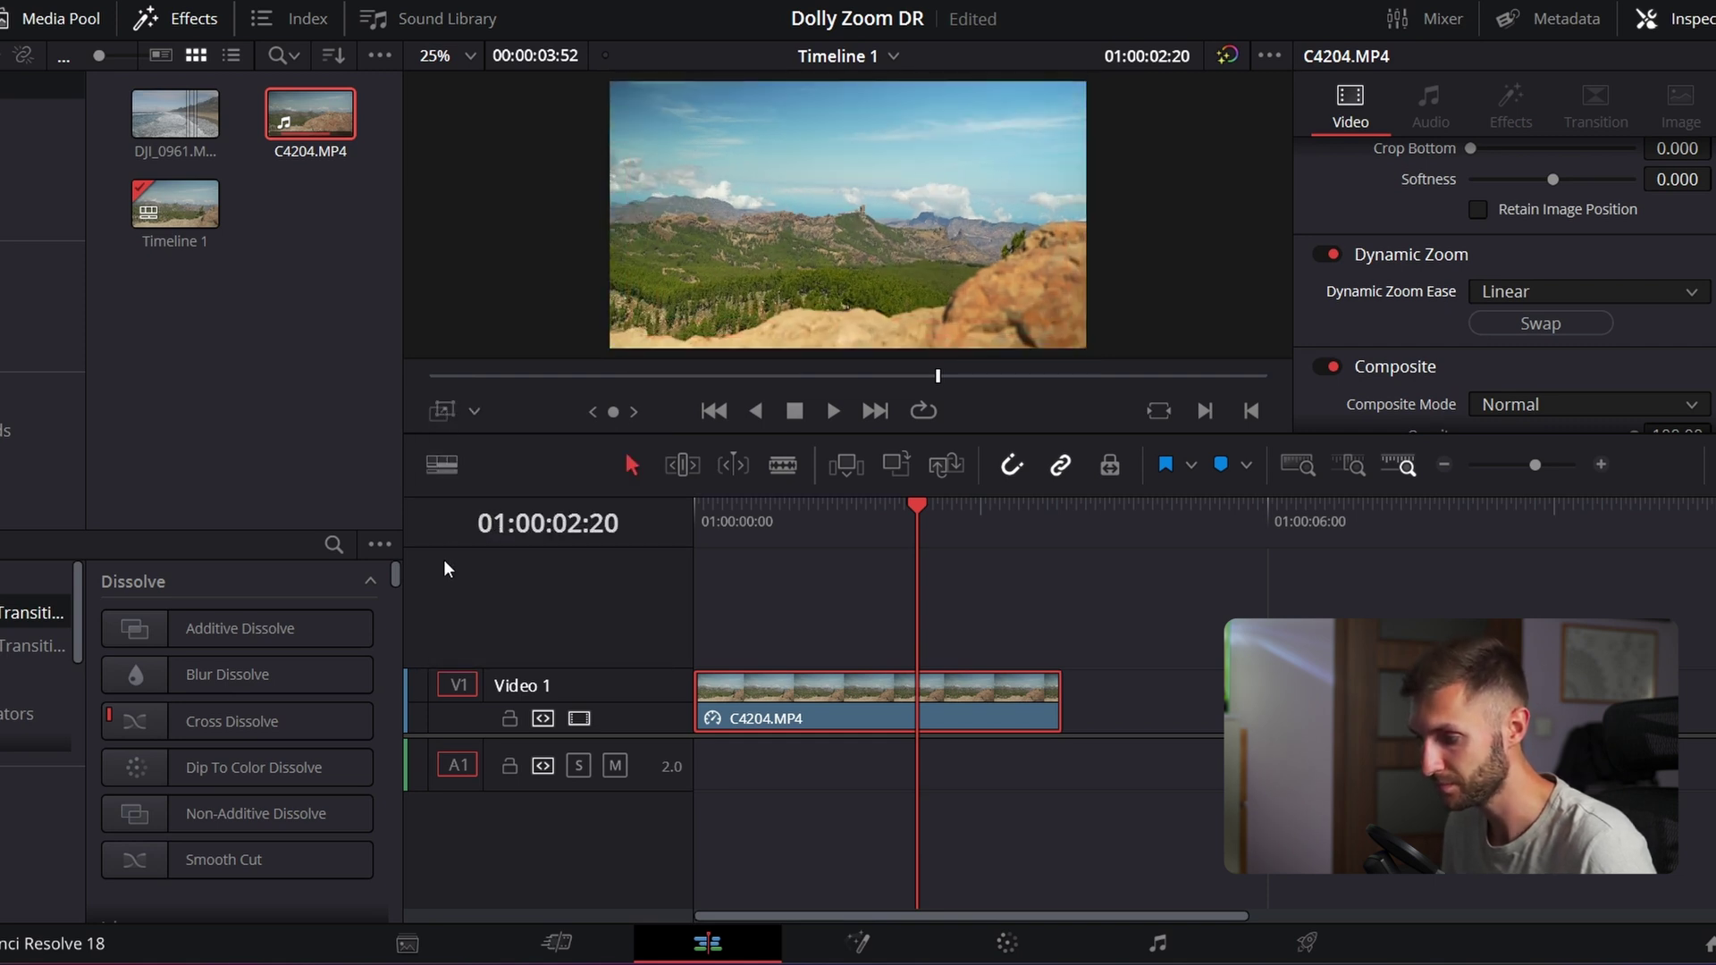
click(442, 412)
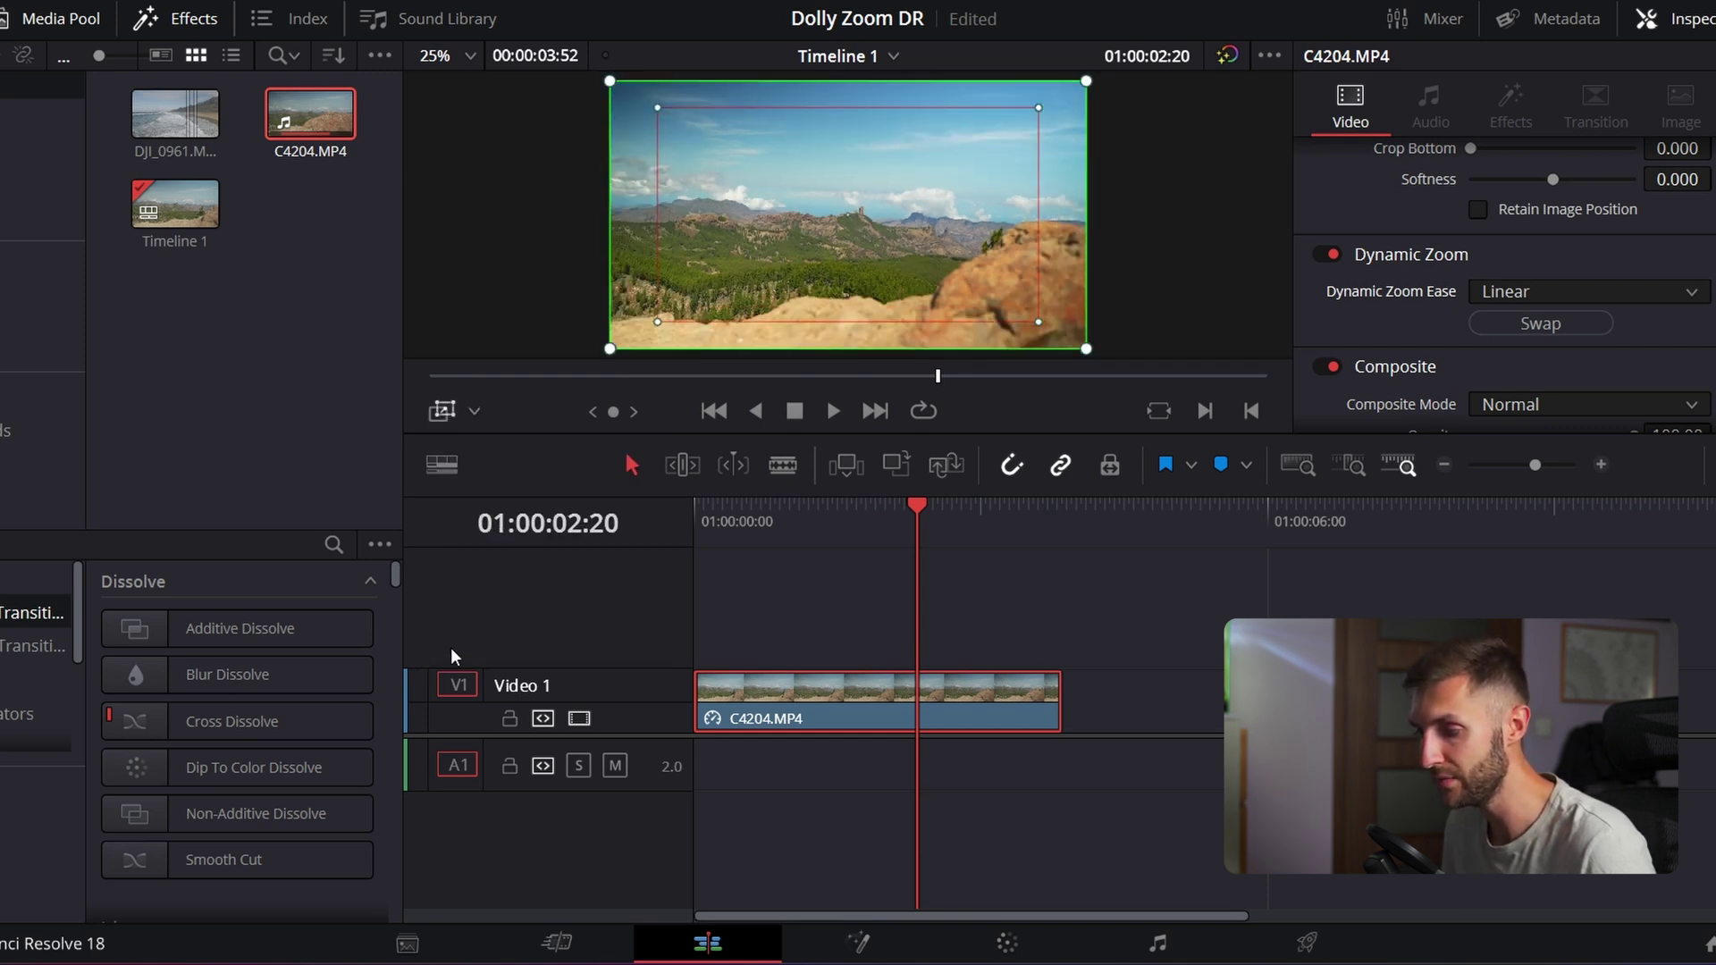
click(436, 409)
click(436, 411)
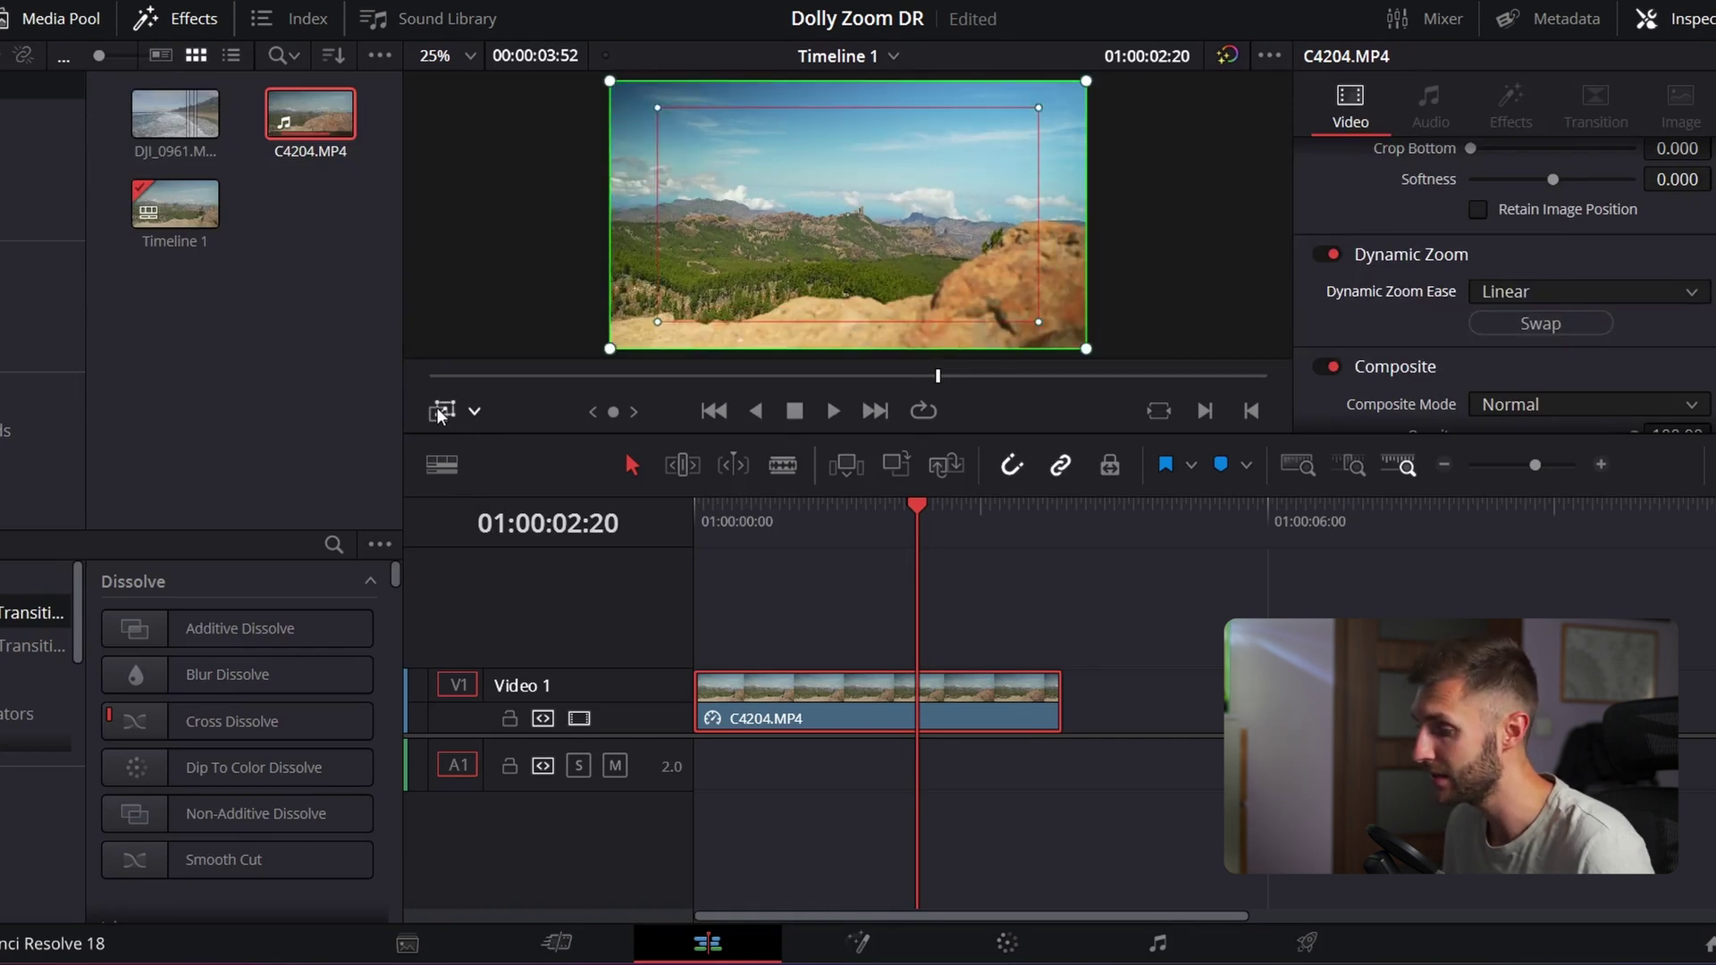
click(439, 411)
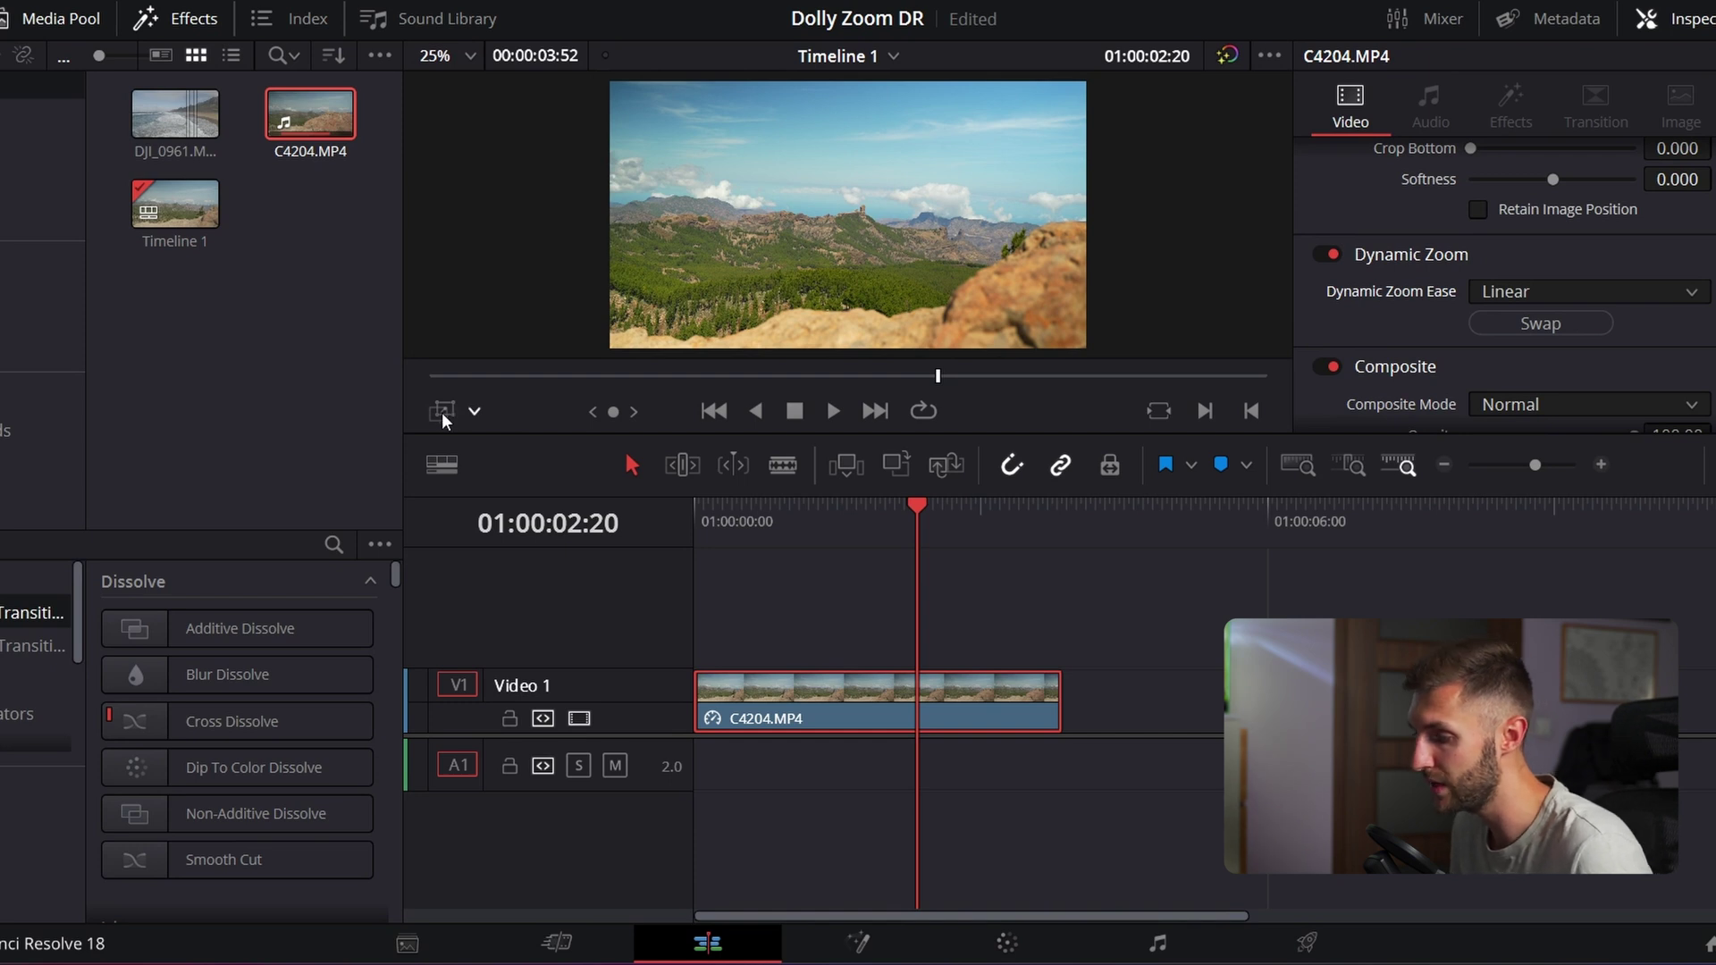
Shrink the red end box toward the frame centre, hide the overlay, and replay the stronger push-in
click(441, 411)
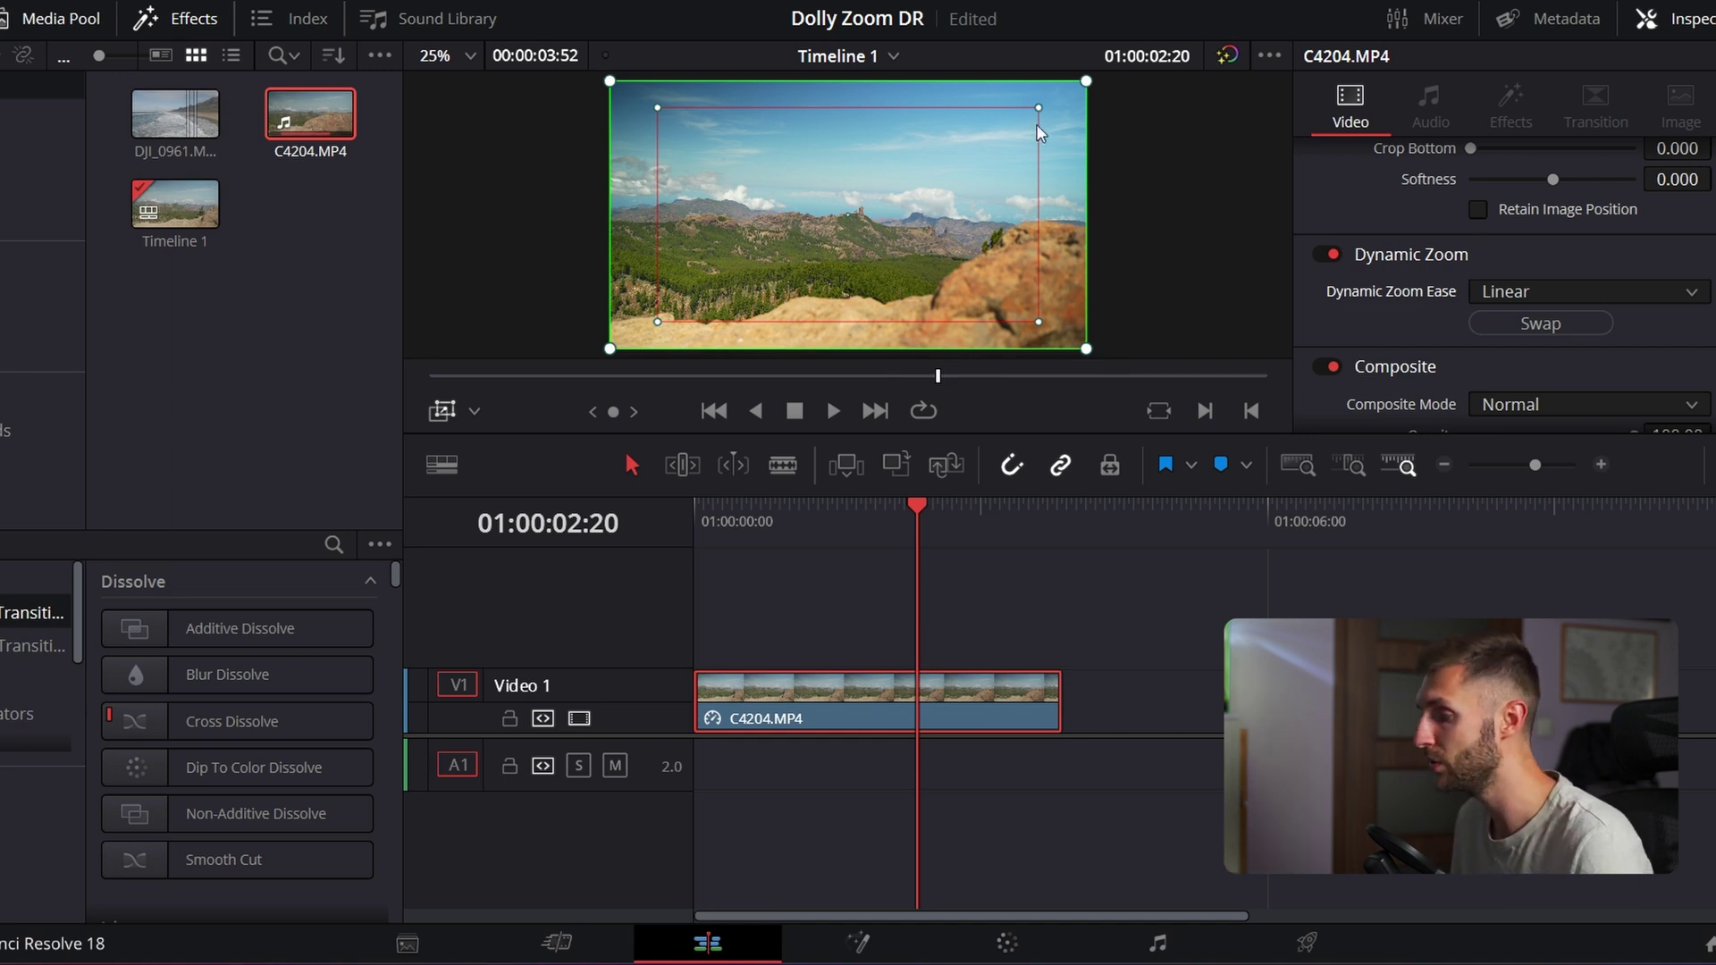
drag(1038, 107, 984, 139)
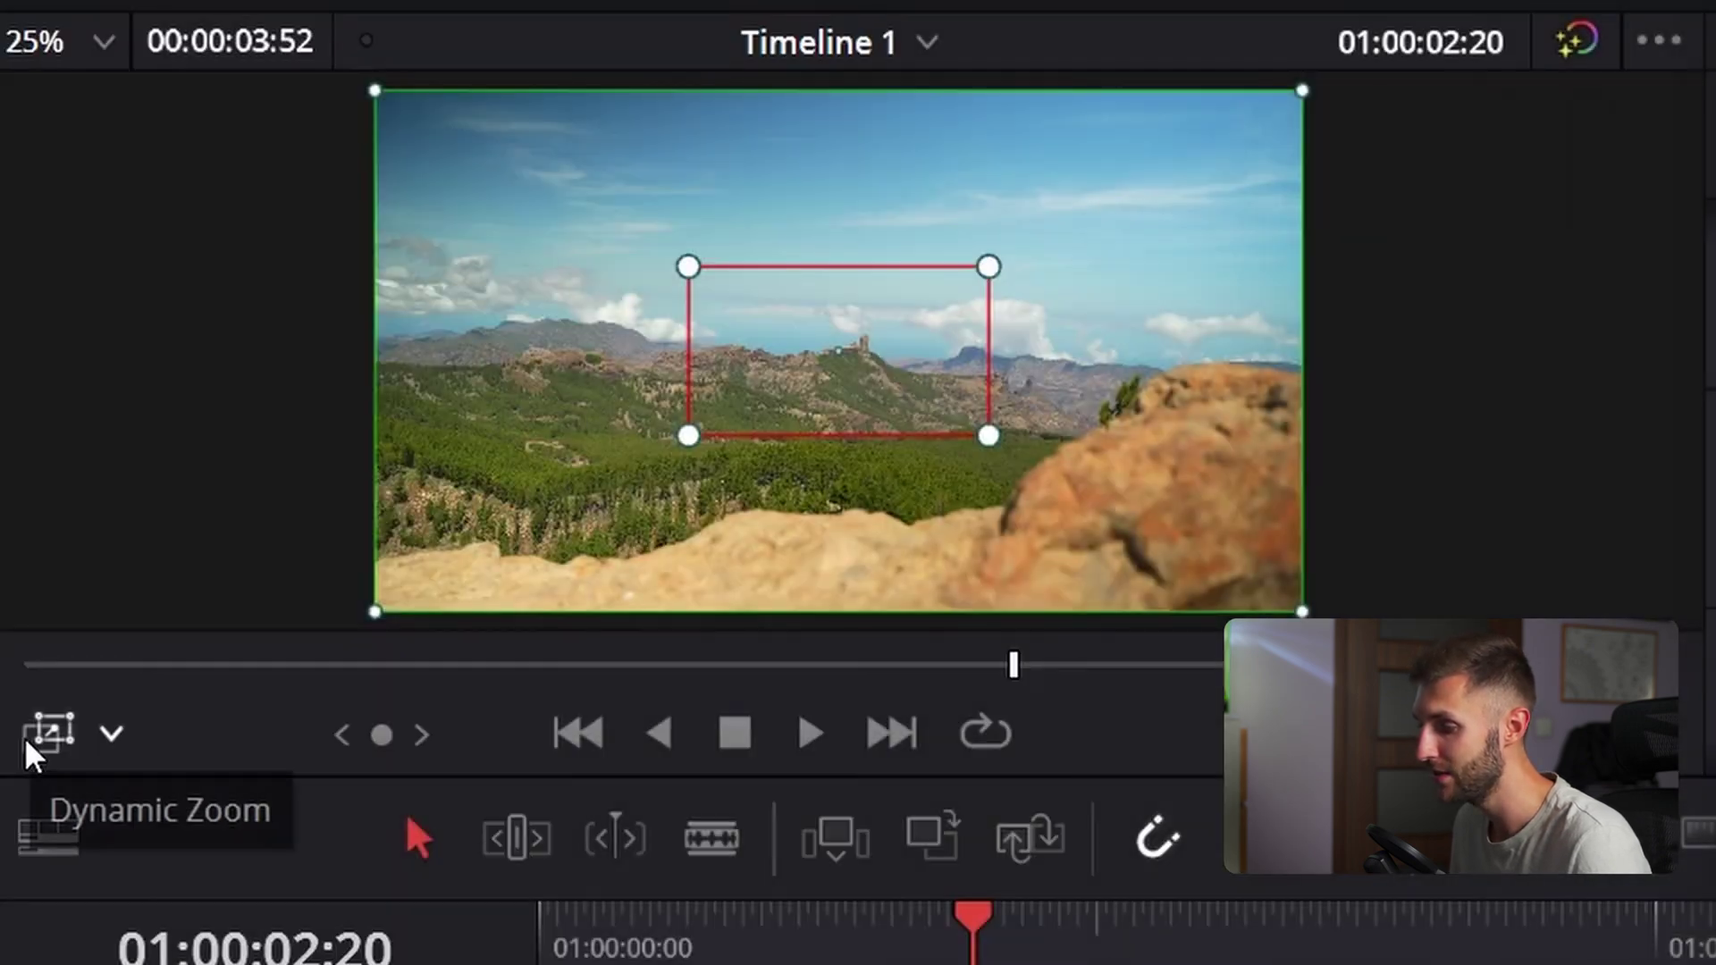
click(433, 418)
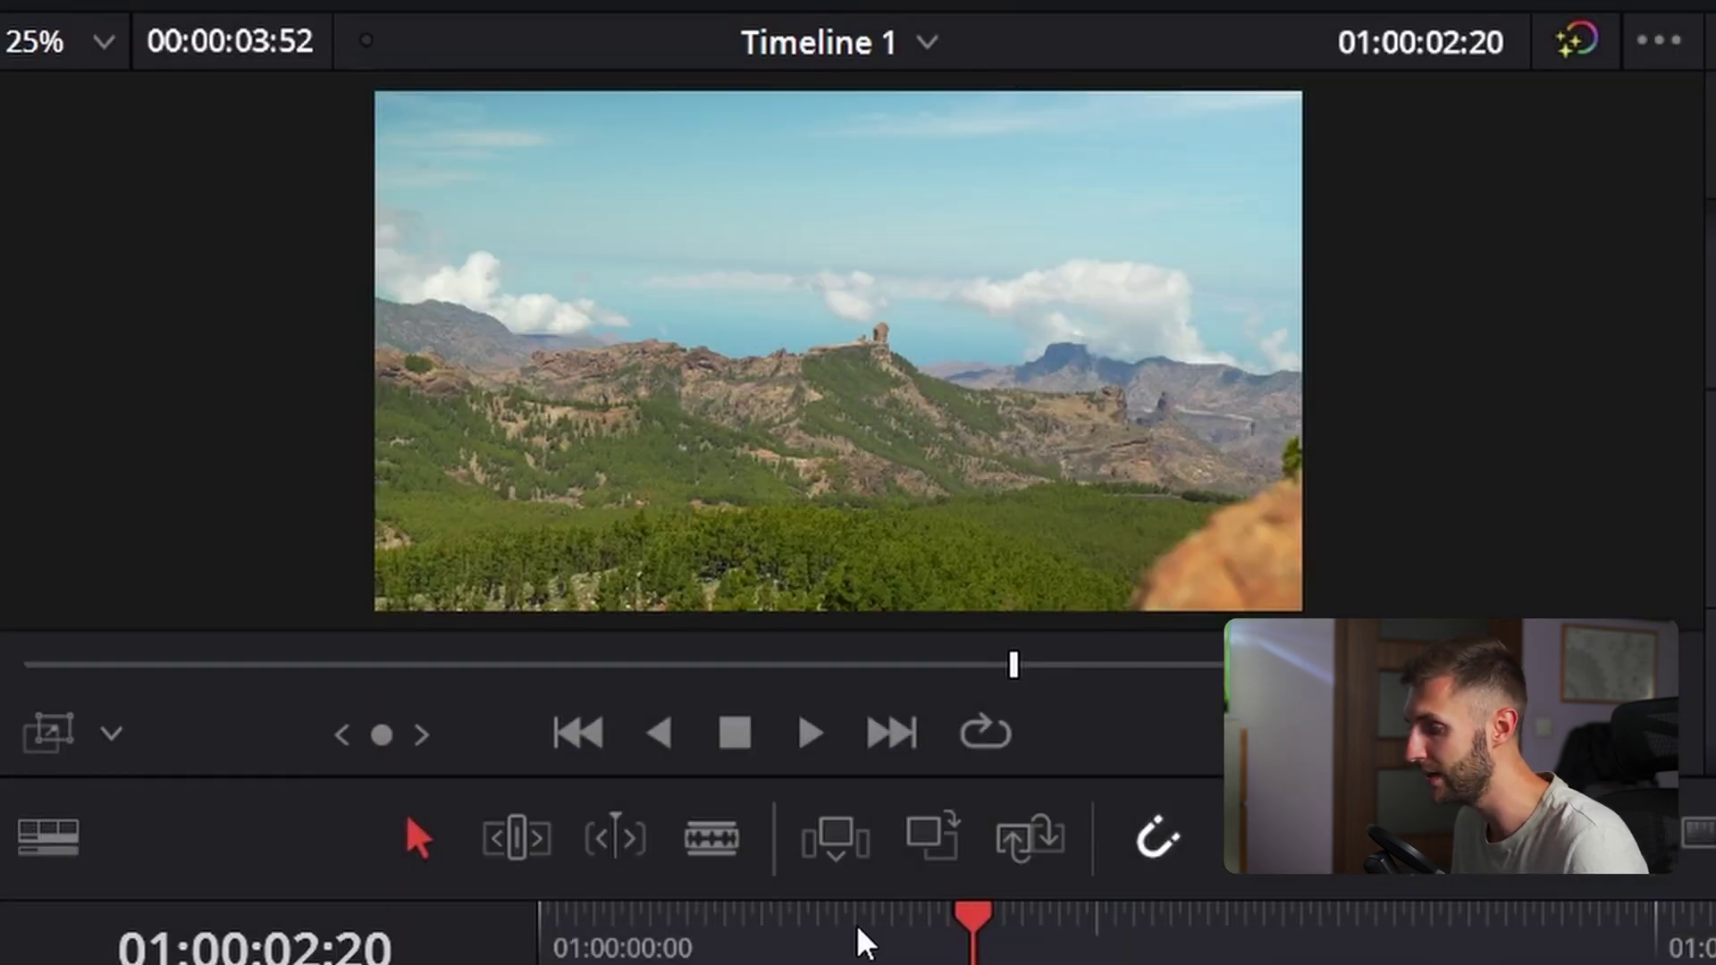
key(Home)
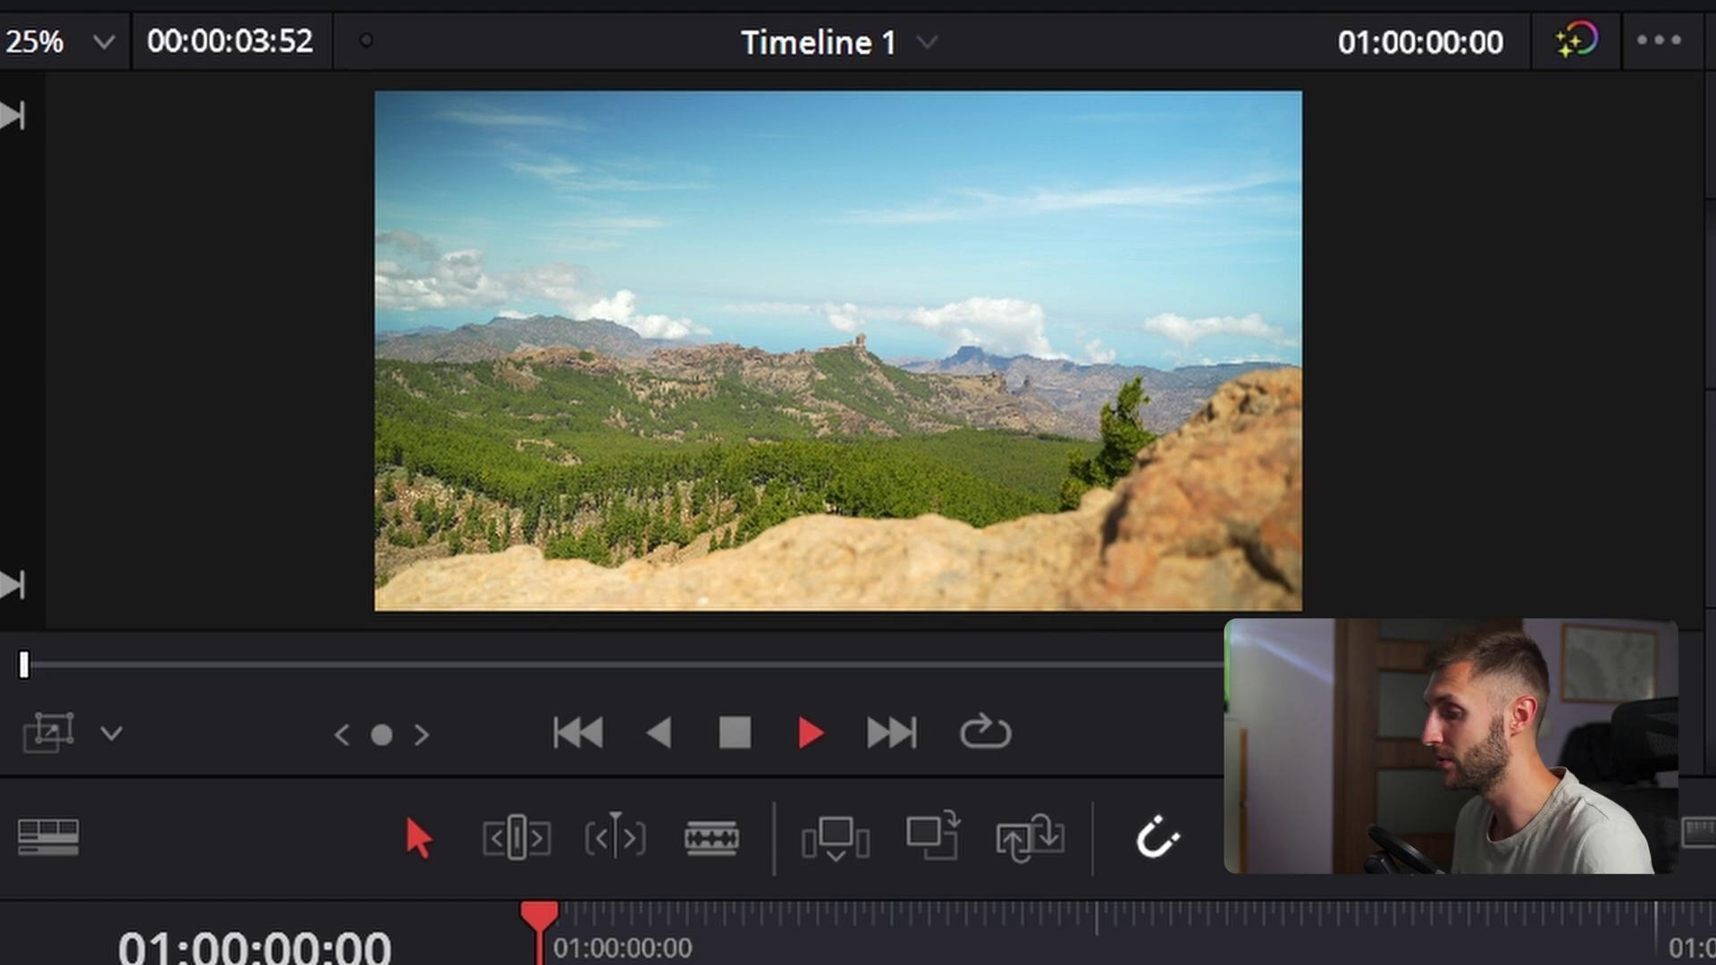
key(space)
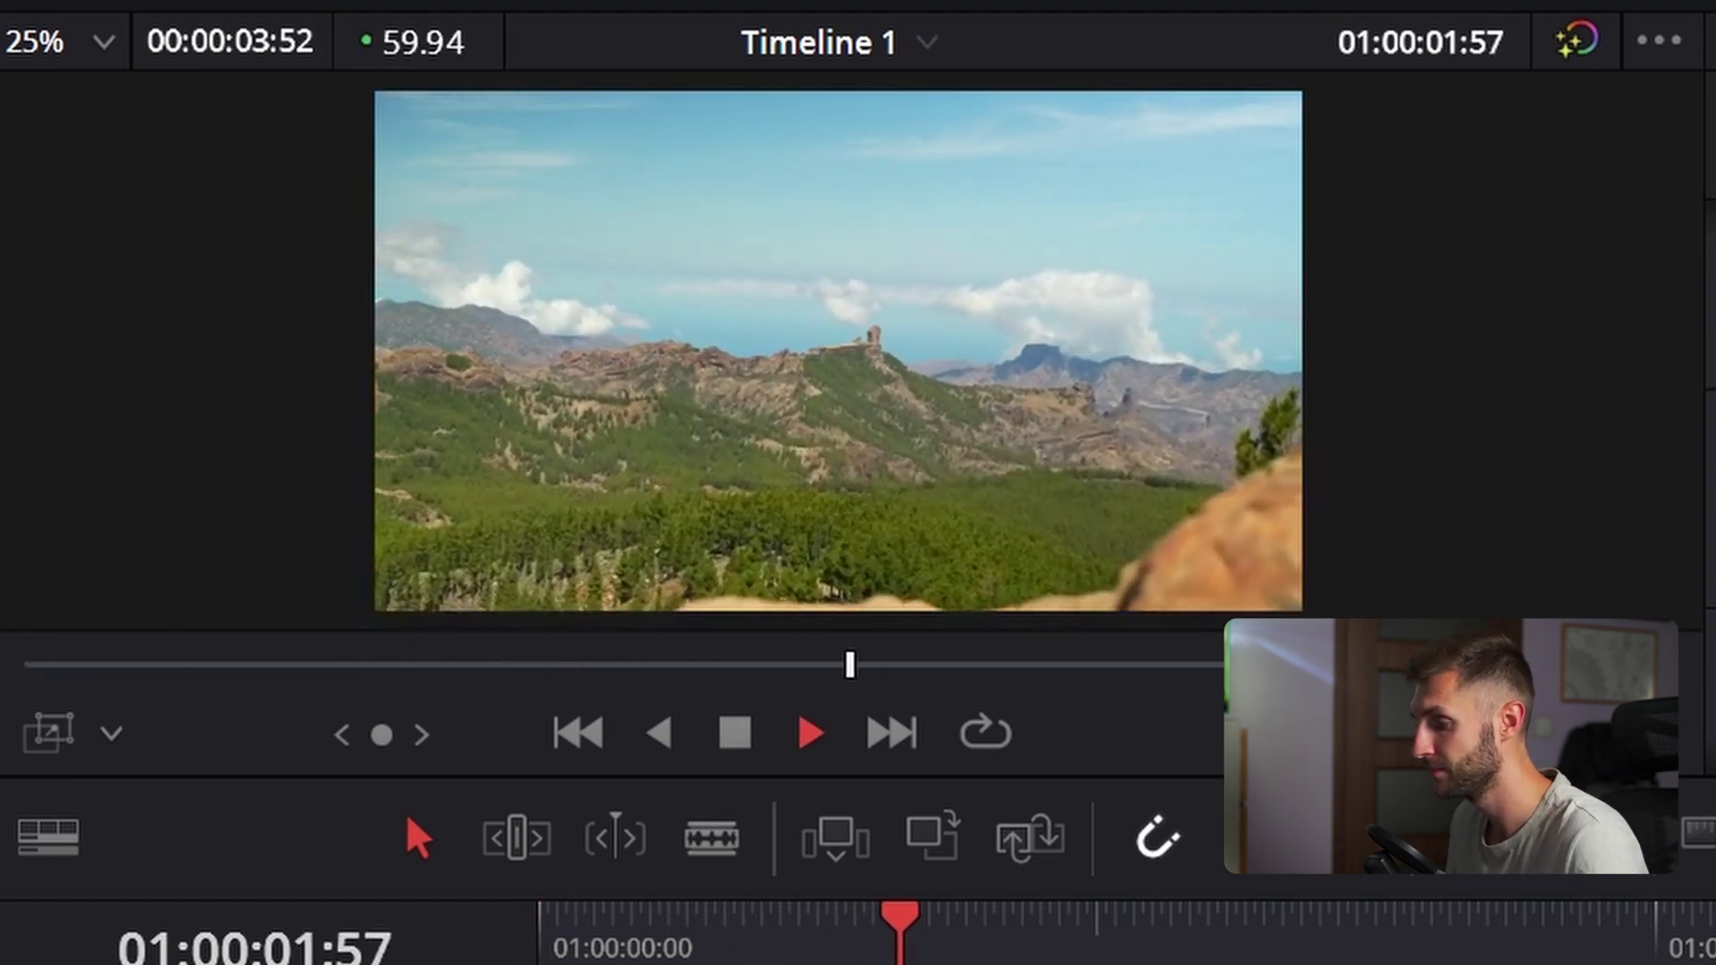
key(space)
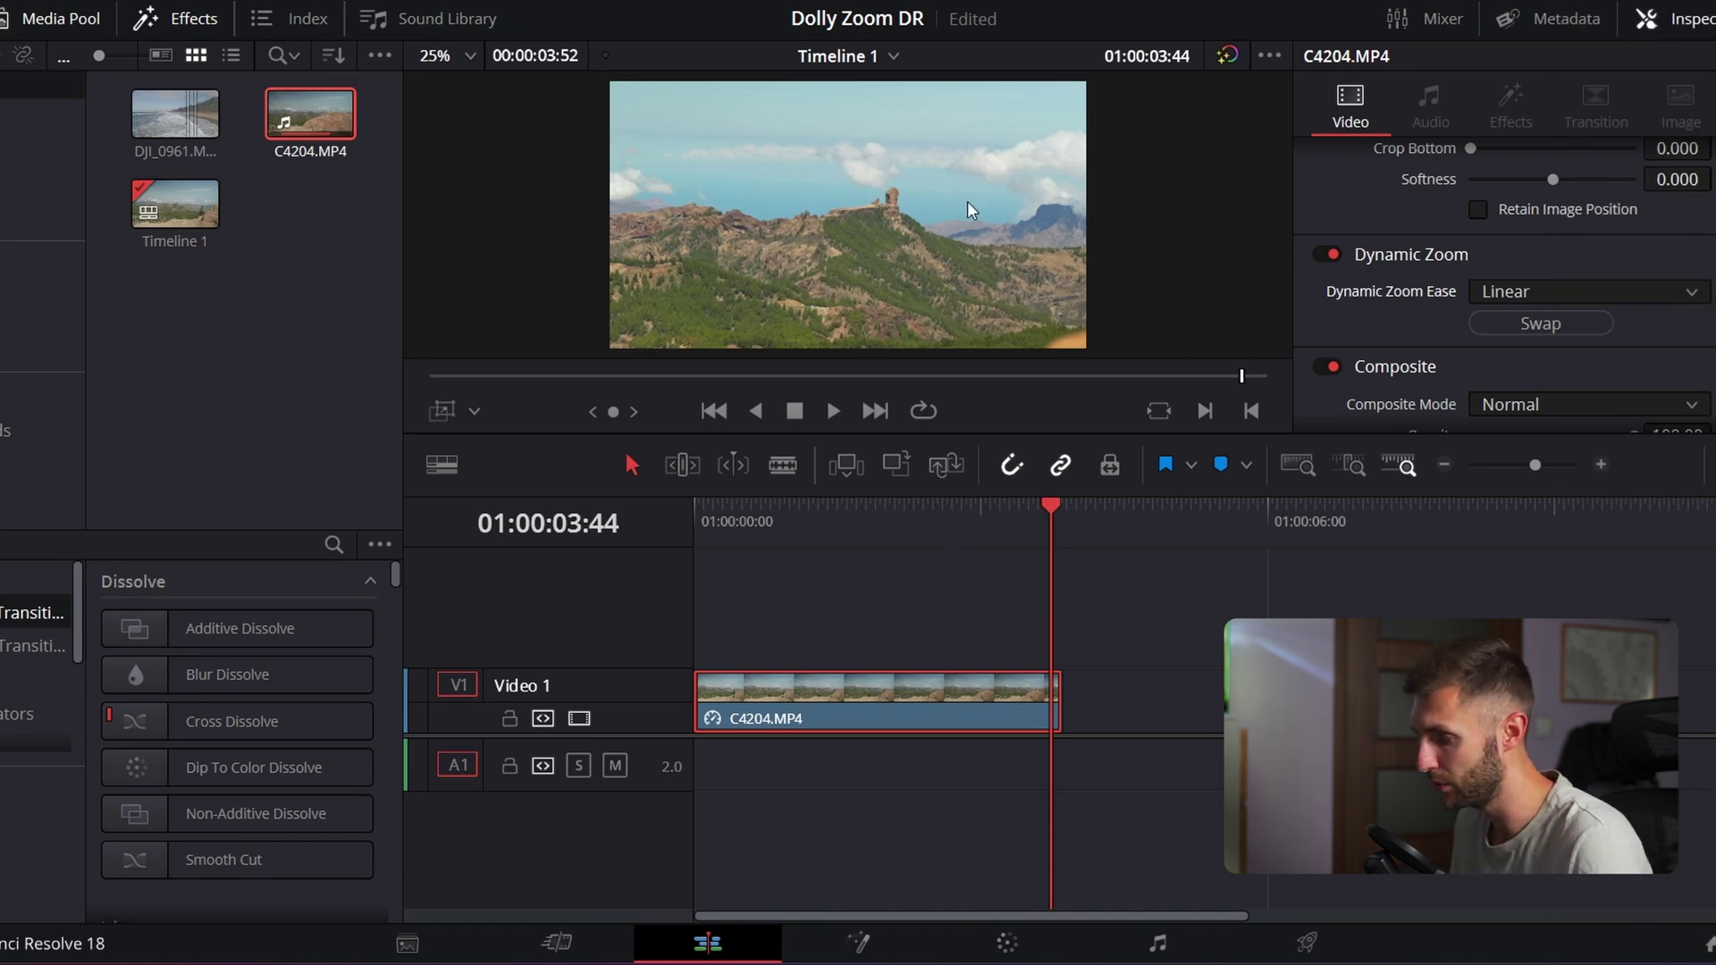
With the playhead at the start, enlarge the red end box and shrink the green start box
drag(905, 508, 694, 509)
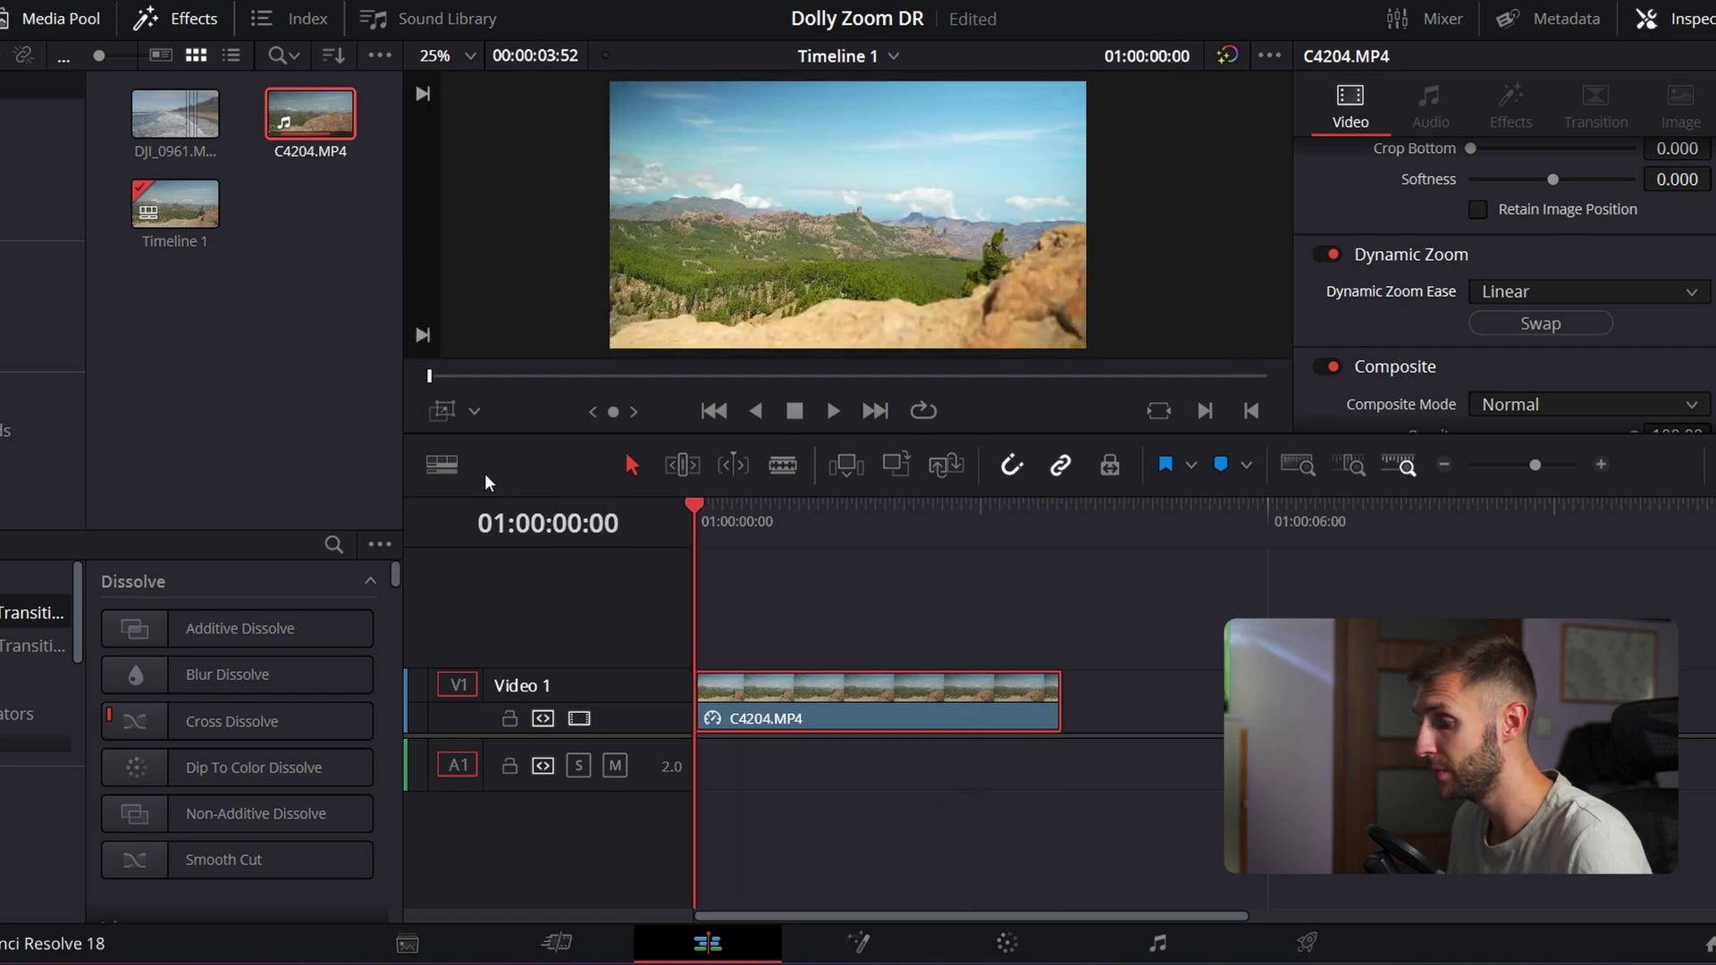
click(435, 413)
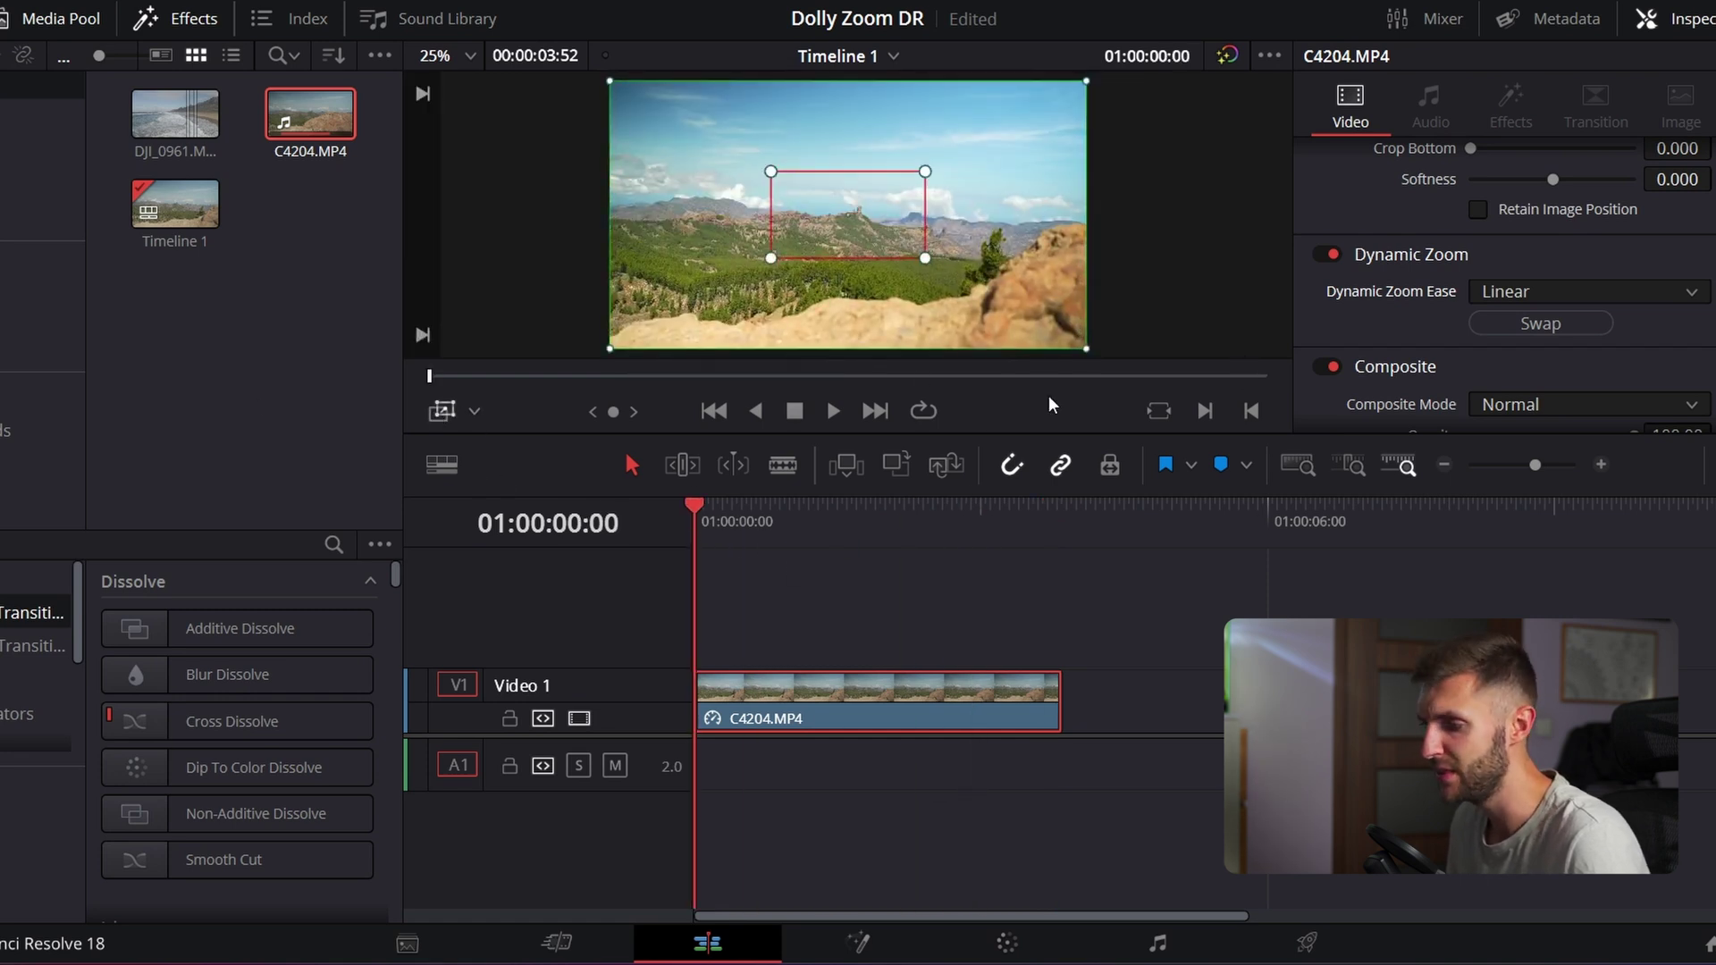
drag(940, 170, 1039, 141)
drag(1088, 83, 1041, 106)
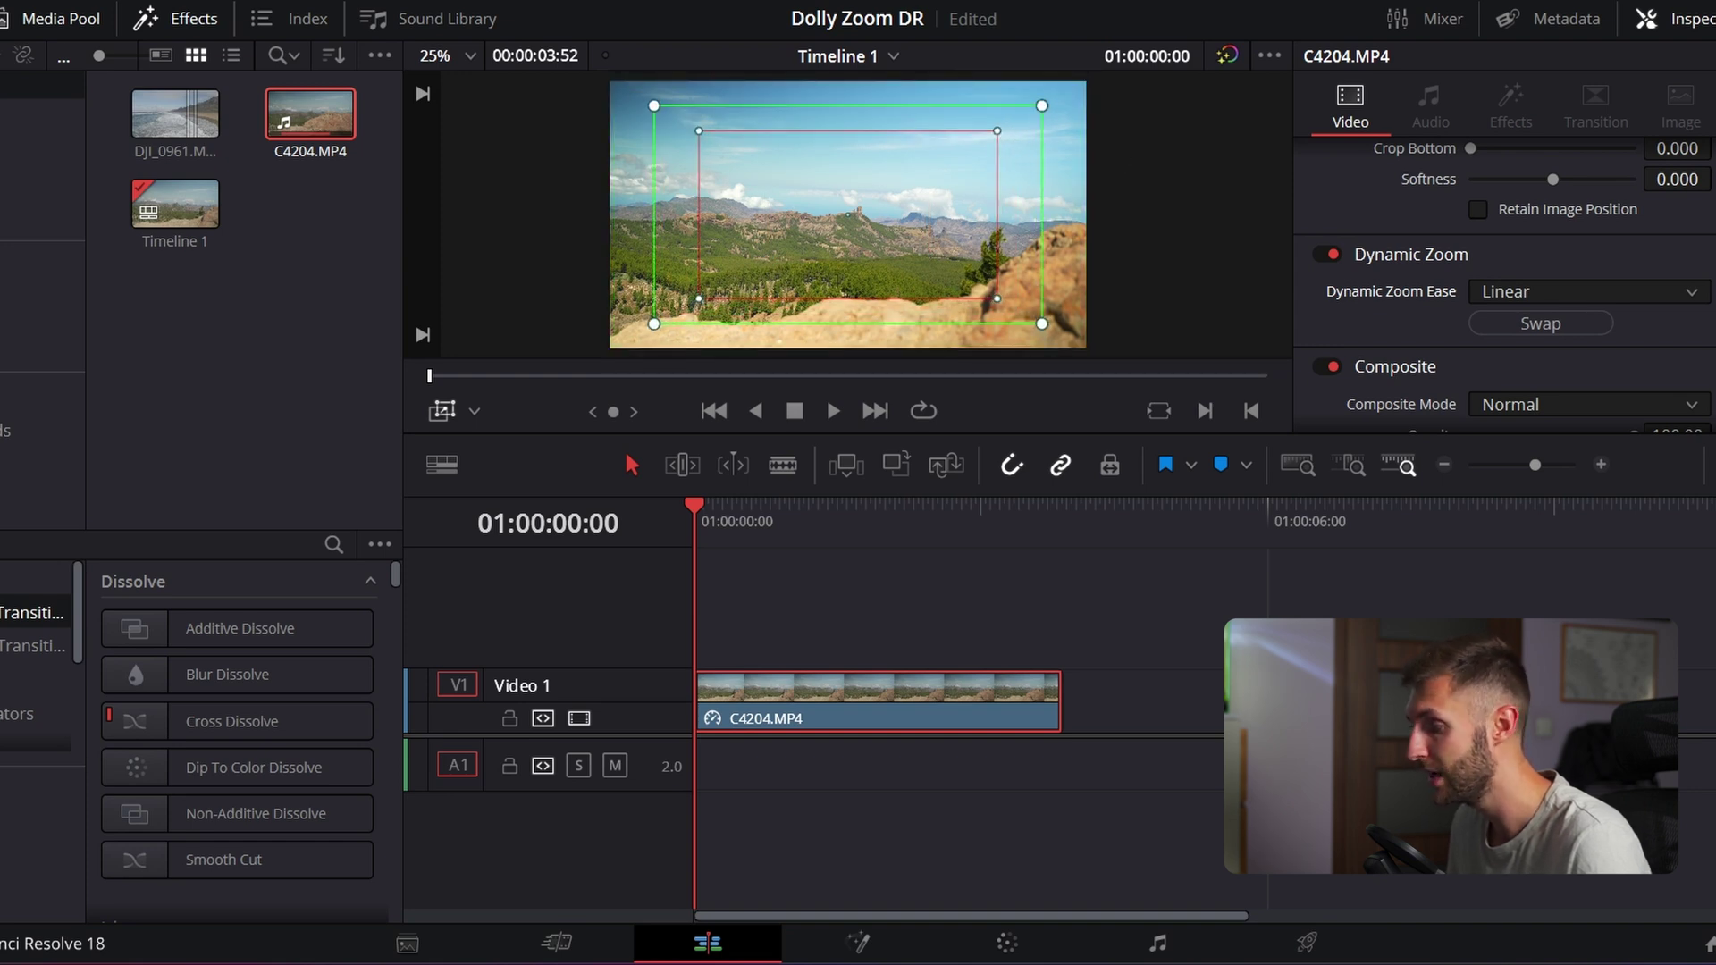
Swap the start and end framings, then refine the green and red boxes for a tight-to-wide pull-out
click(1513, 323)
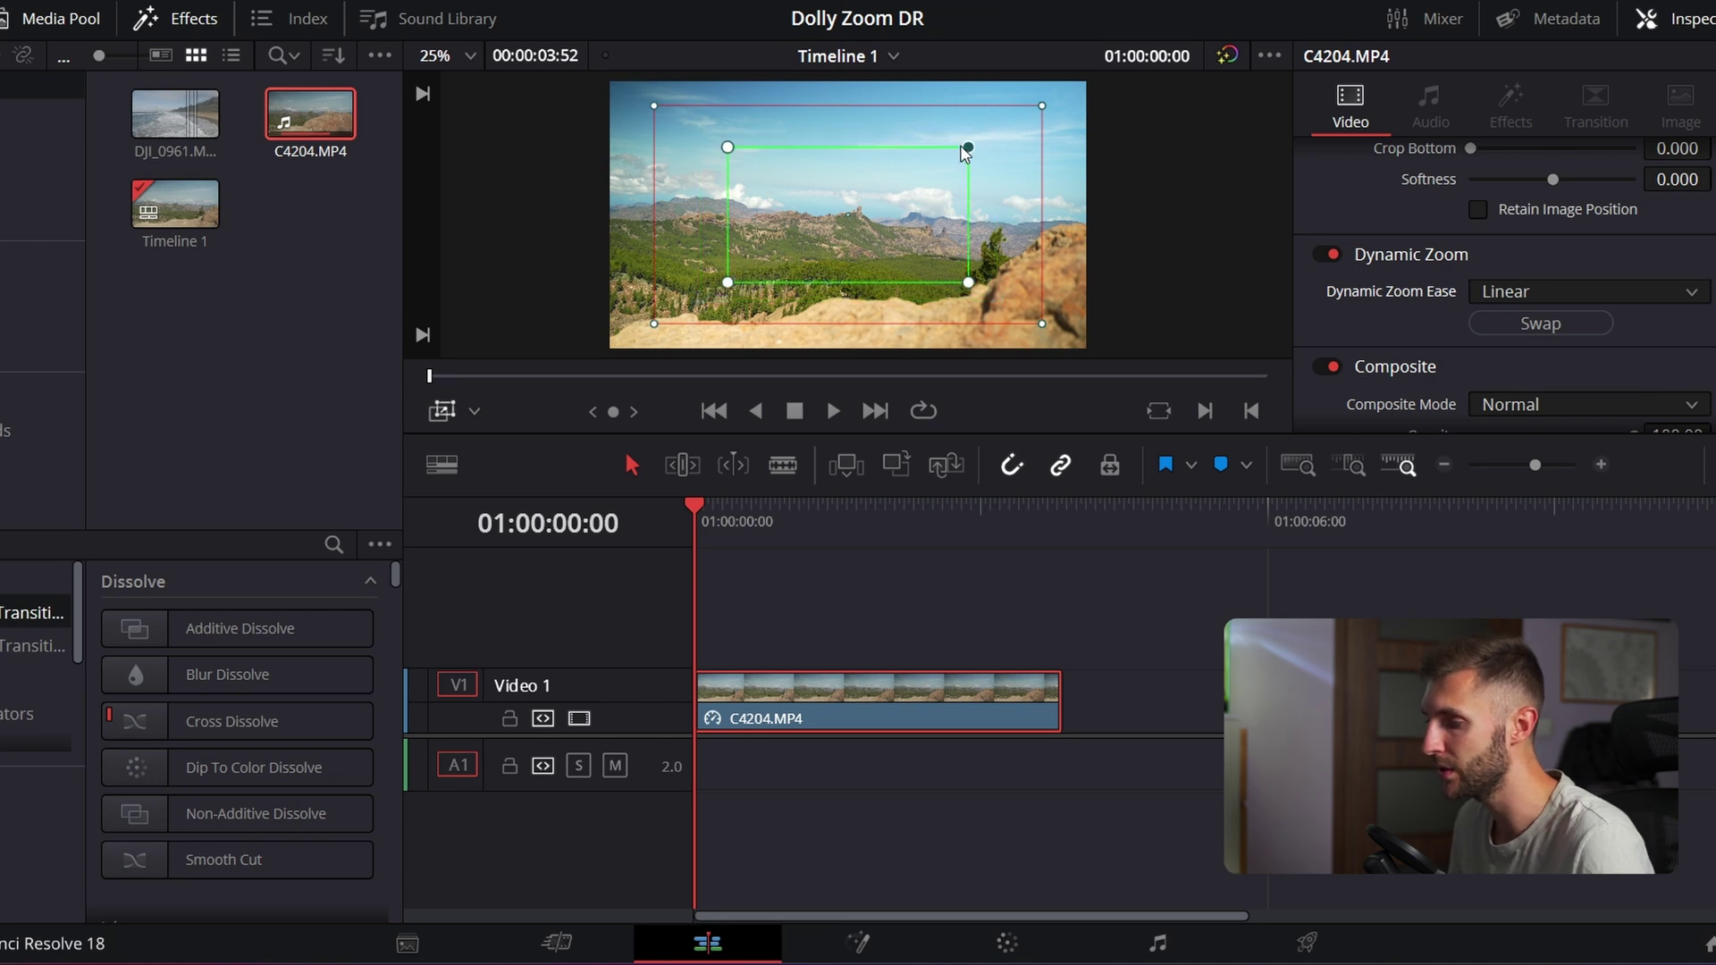
mouse_move(962, 147)
mouse_down()
mouse_move(942, 147)
mouse_move(961, 152)
mouse_up()
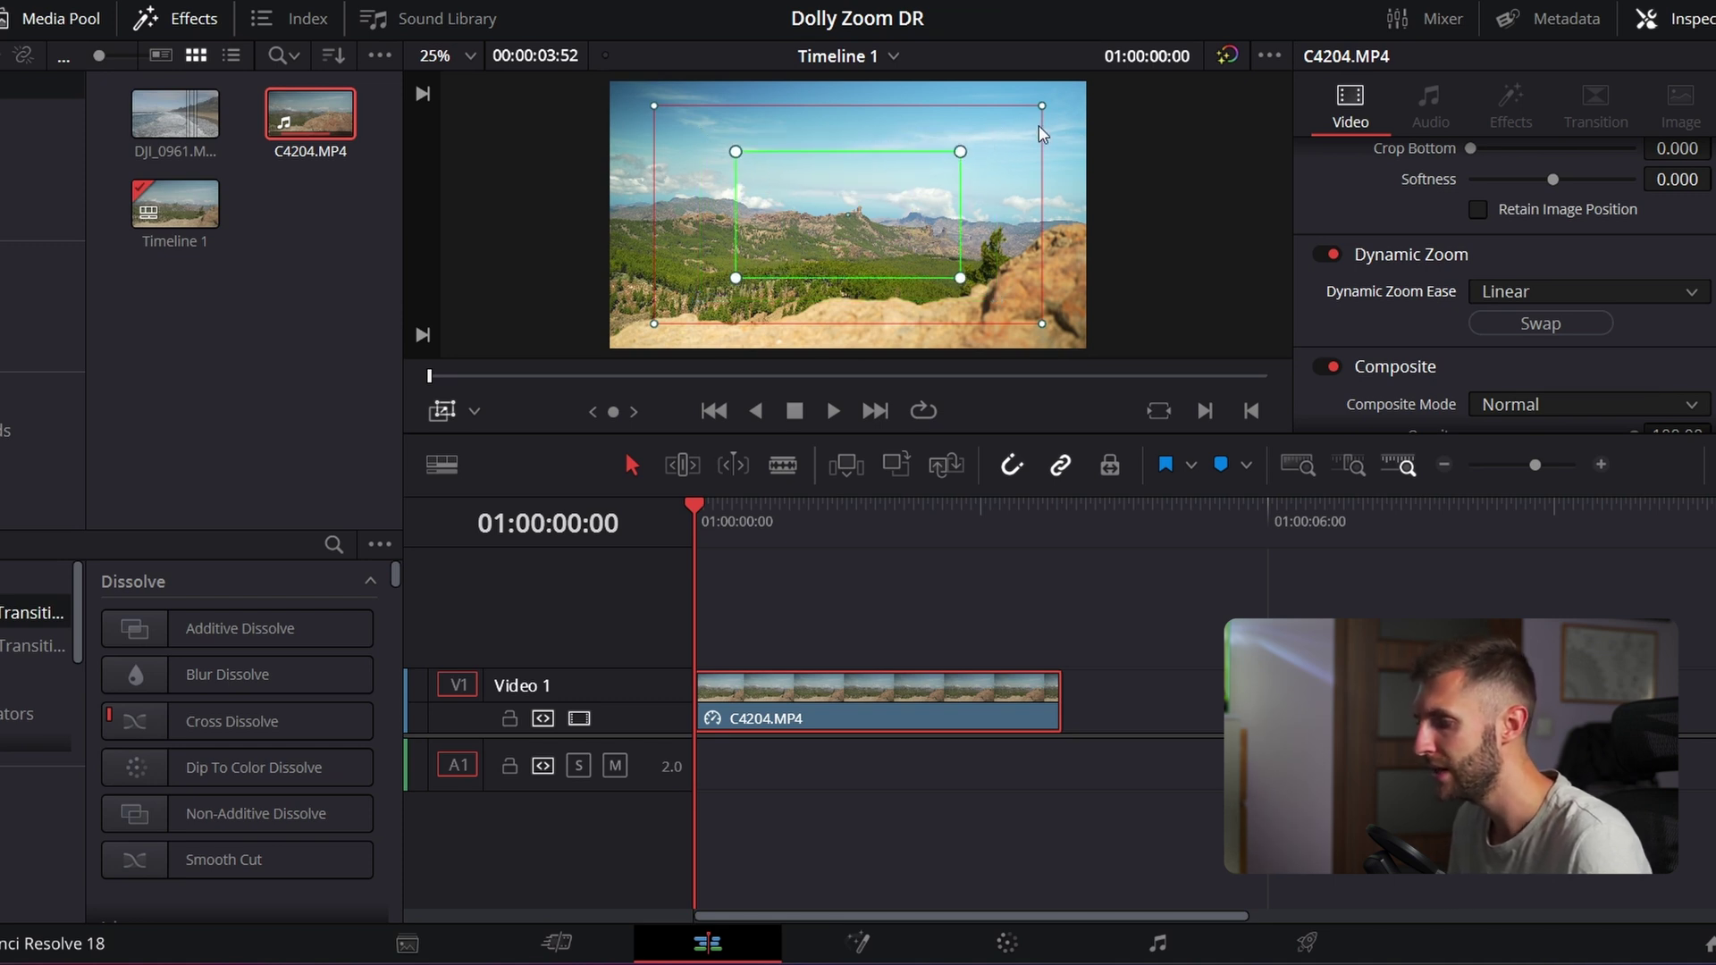
drag(1042, 106, 1063, 94)
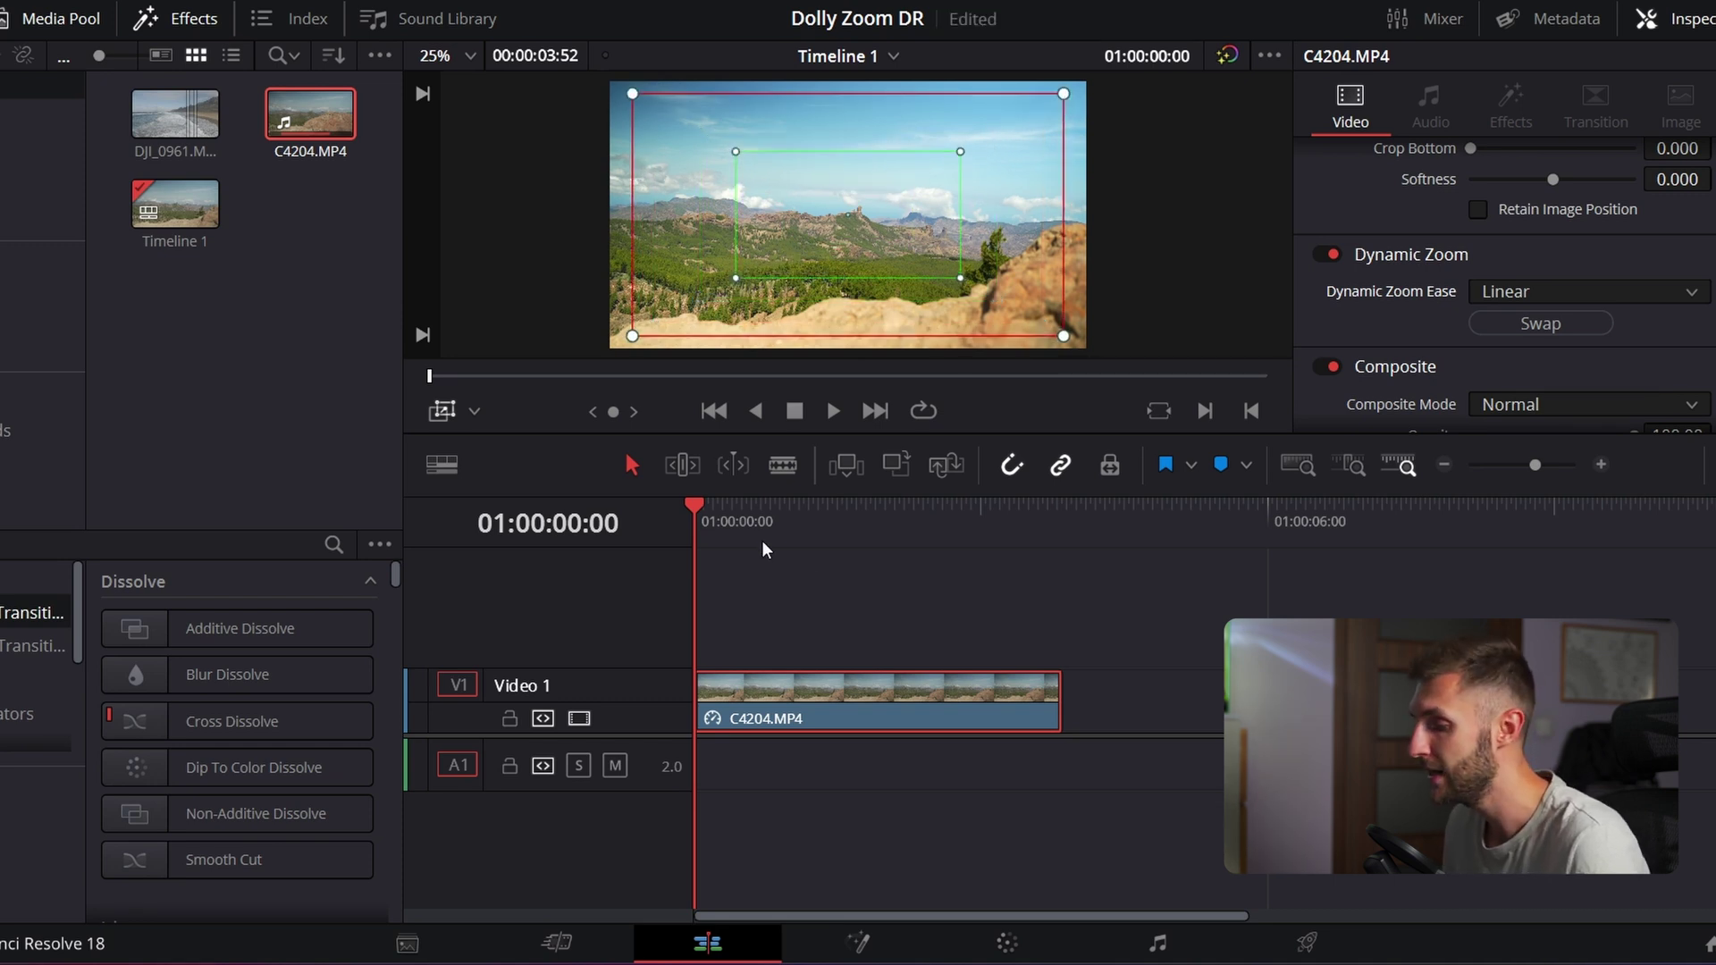